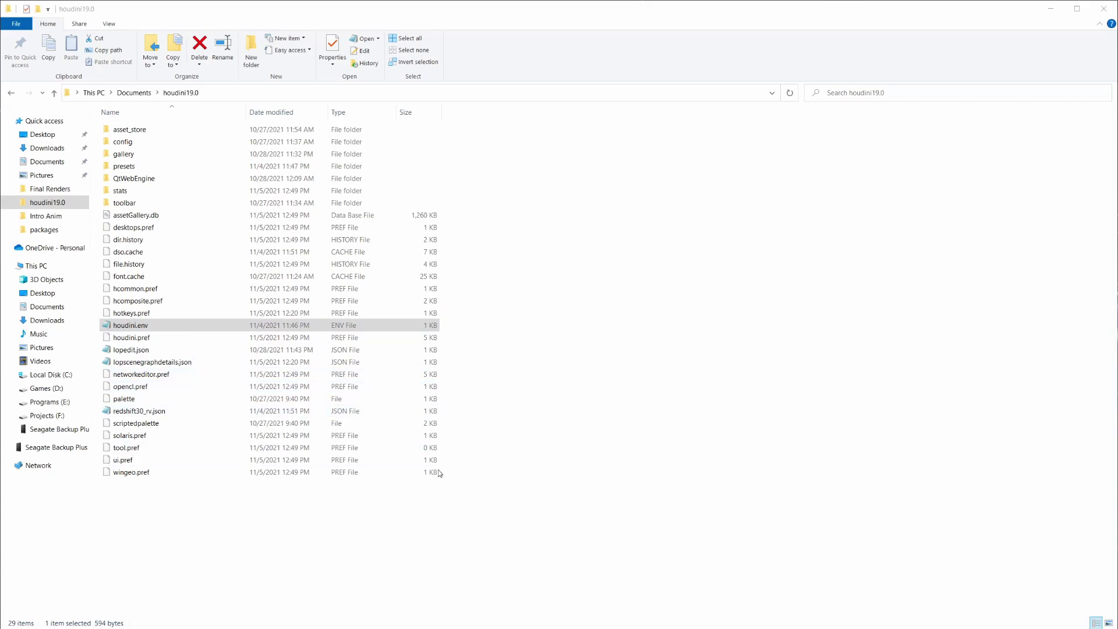
Open houdini.env and highlight the commented Redshift PATH and HOUDINI_PATH lines
{"action": "double_click", "coordinate": [152, 327]}
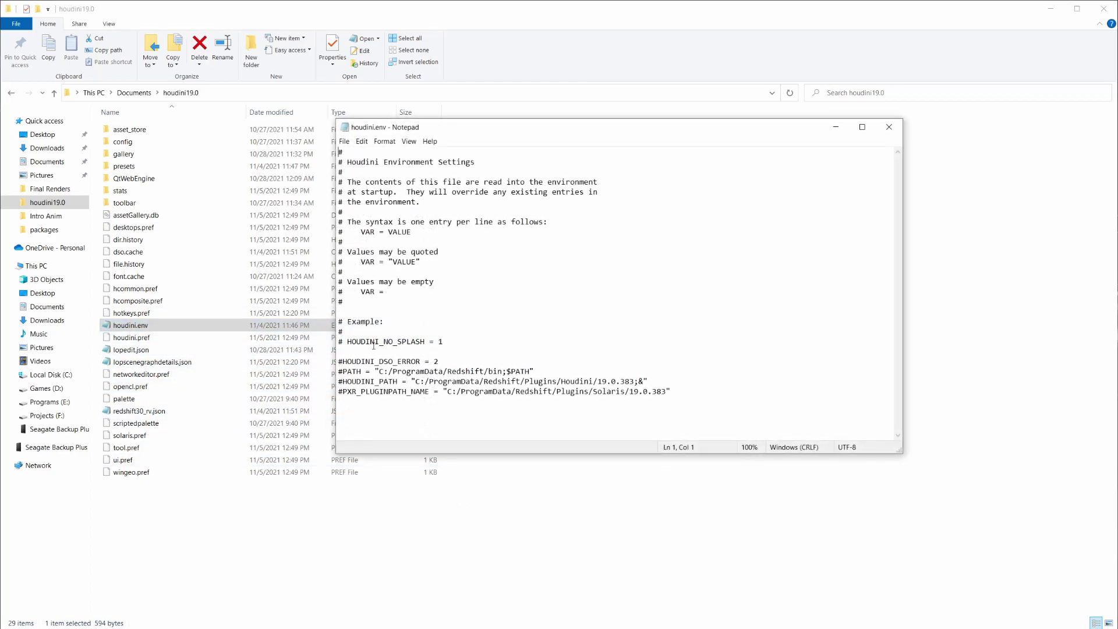
{"action": "left_click_drag", "start_coordinate": [670, 391], "coordinate": [338, 381]}
{"action": "left_click", "coordinate": [490, 401]}
{"action": "left_click_drag", "start_coordinate": [343, 371], "coordinate": [534, 371]}
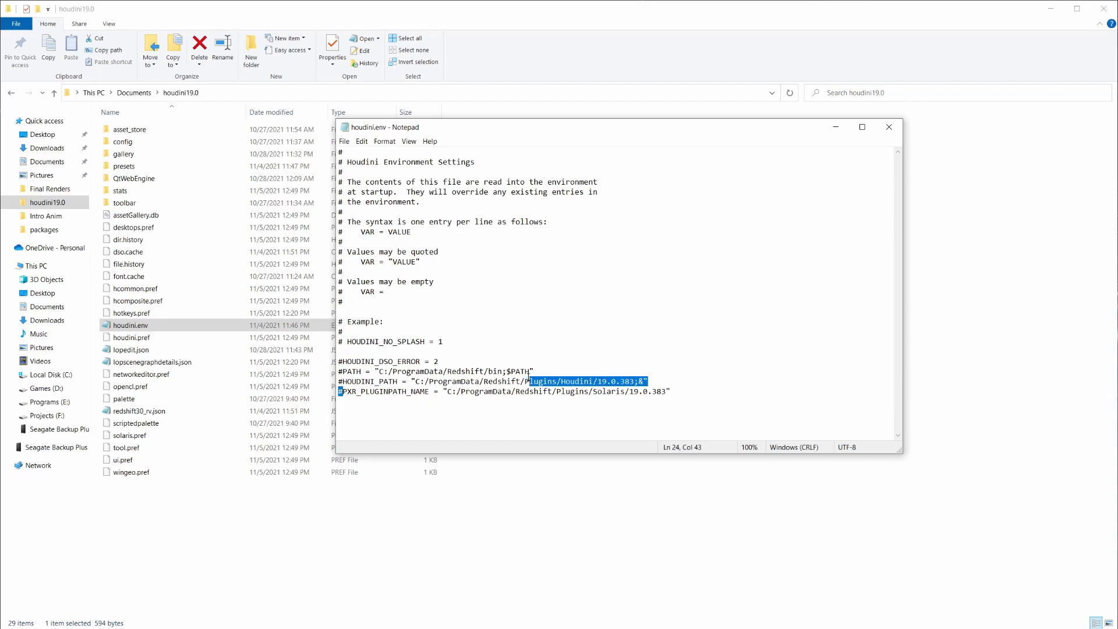
{"action": "left_click_drag", "start_coordinate": [343, 391], "coordinate": [348, 391]}
{"action": "left_click", "coordinate": [444, 382]}
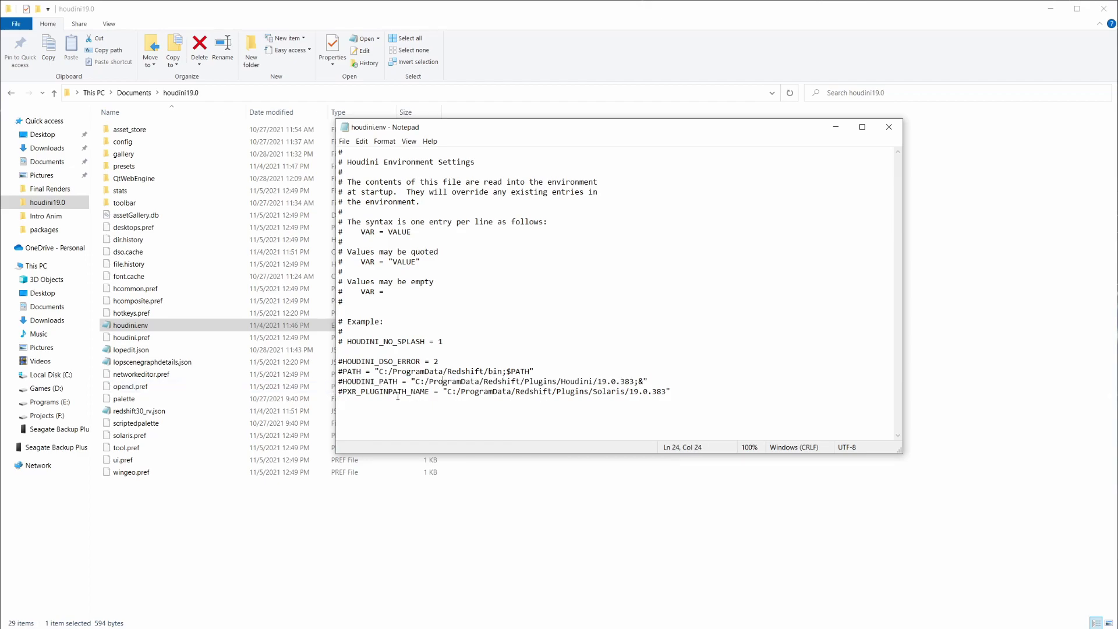
Highlight the commented PXR_PLUGINPATH_NAME line and the #HOUDINI_DSO_ERROR = 2 line
{"action": "left_click_drag", "start_coordinate": [343, 391], "coordinate": [675, 390]}
{"action": "left_click", "coordinate": [675, 389]}
{"action": "left_click_drag", "start_coordinate": [454, 363], "coordinate": [333, 362]}
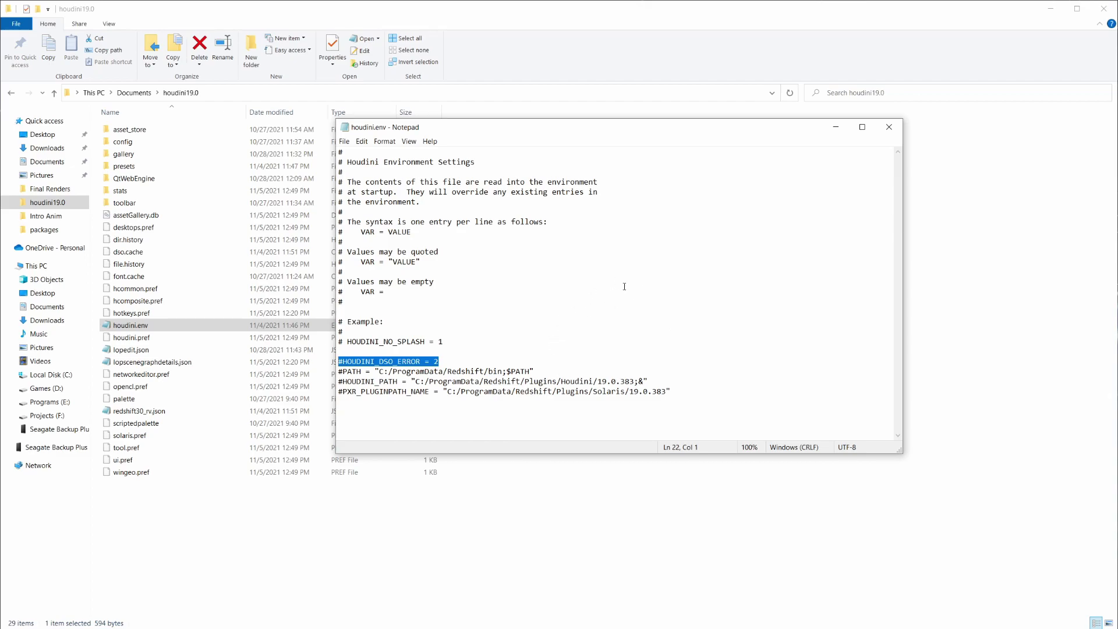
{"action": "left_click", "coordinate": [599, 373]}
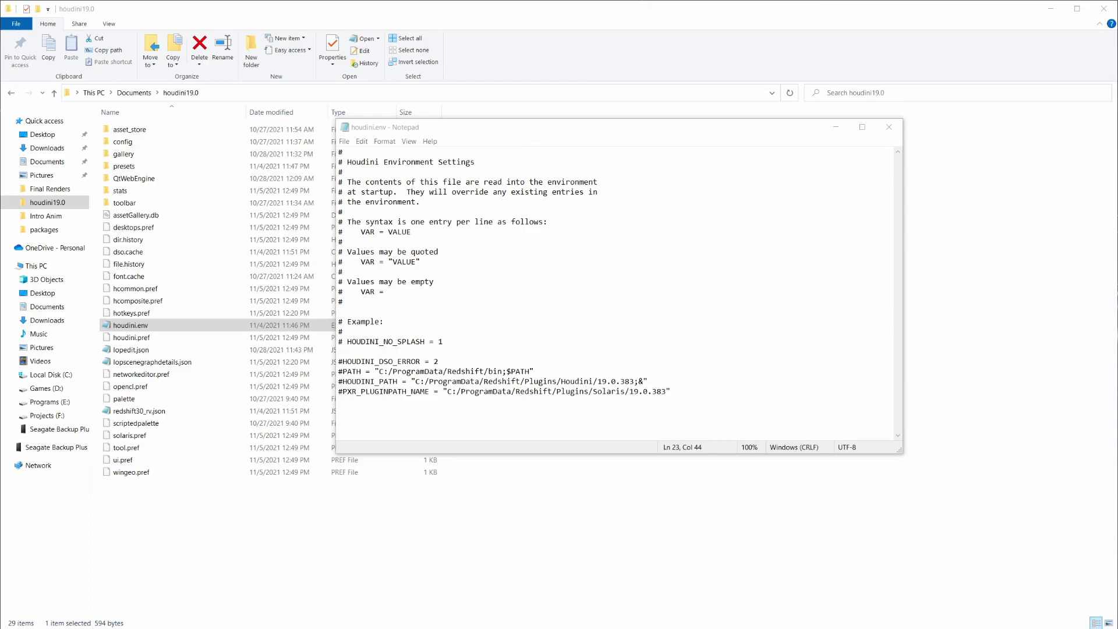
{"action": "left_click", "coordinate": [499, 596]}
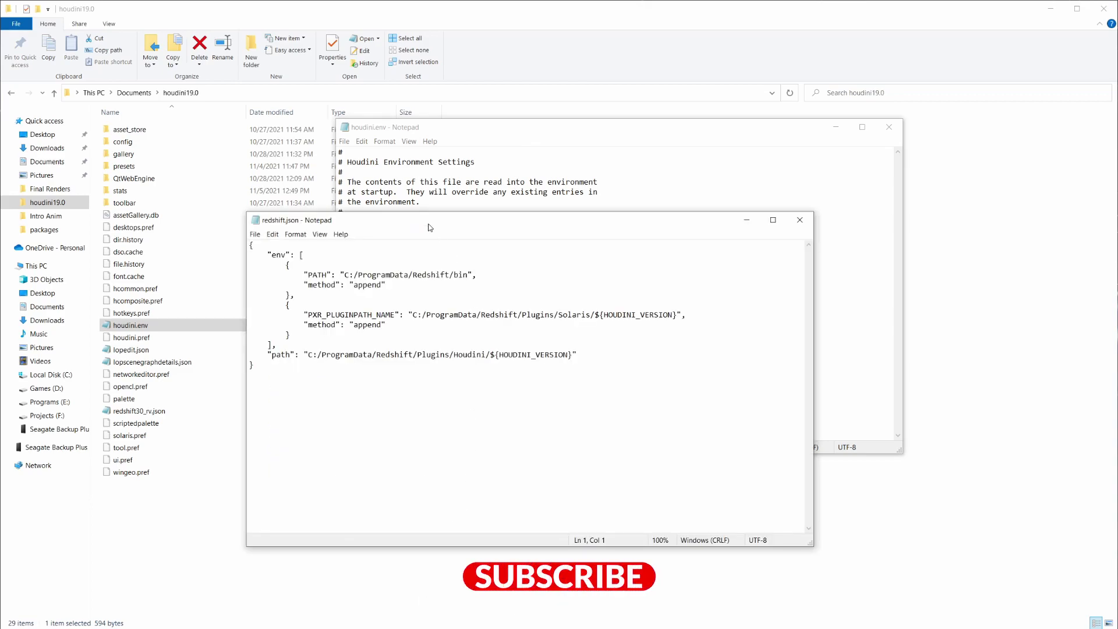
{"action": "left_click_drag", "start_coordinate": [429, 227], "coordinate": [496, 245]}
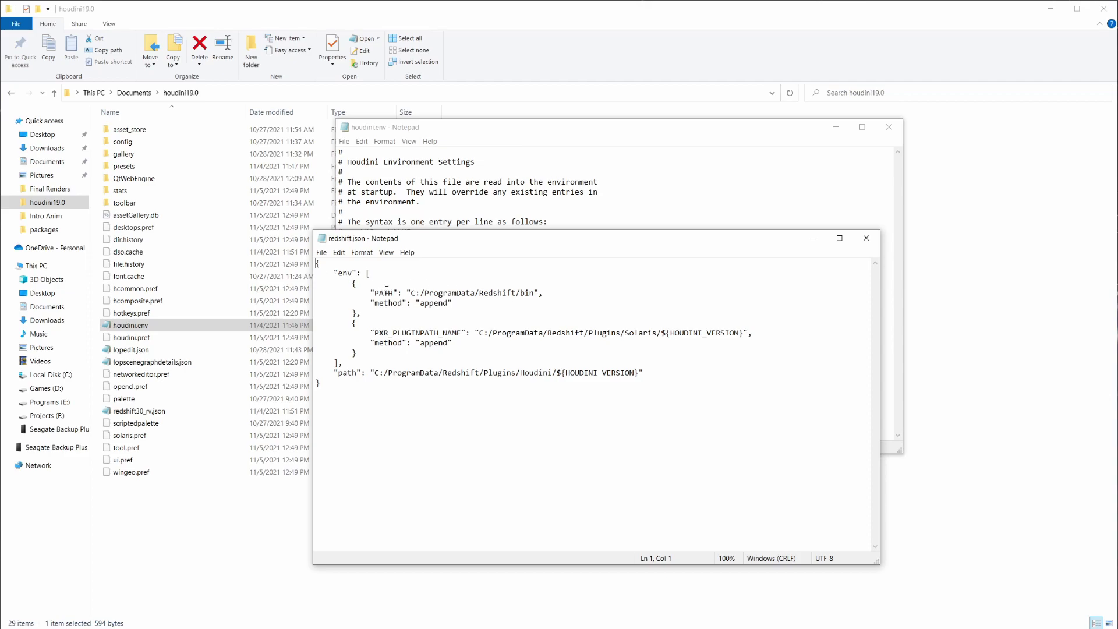
{"action": "left_click_drag", "start_coordinate": [330, 272], "coordinate": [544, 297]}
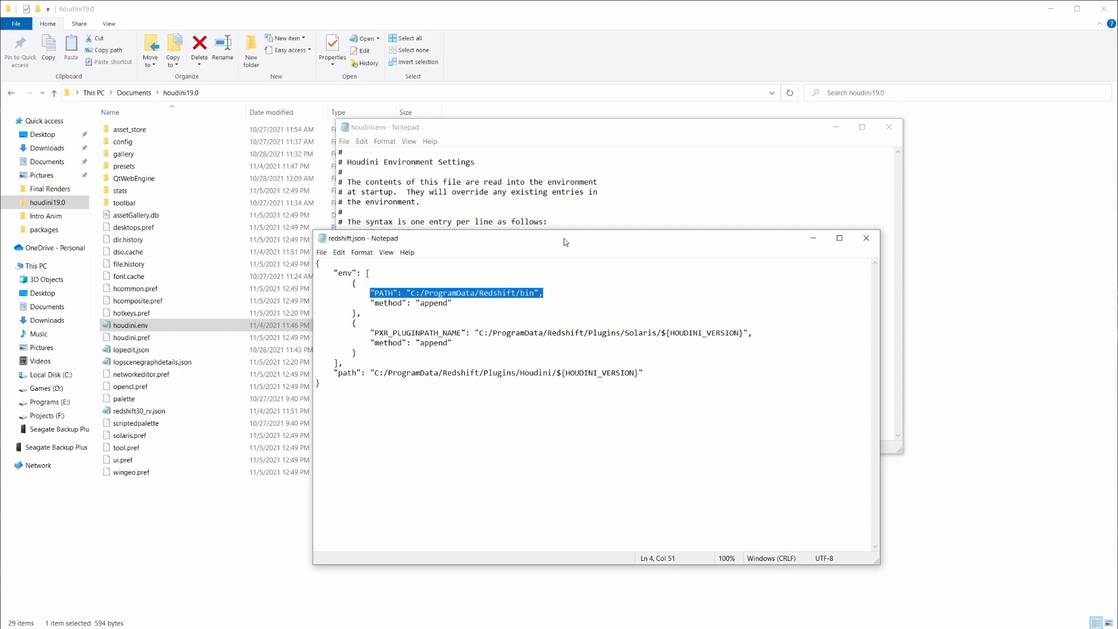
{"action": "left_click_drag", "start_coordinate": [565, 242], "coordinate": [544, 217]}
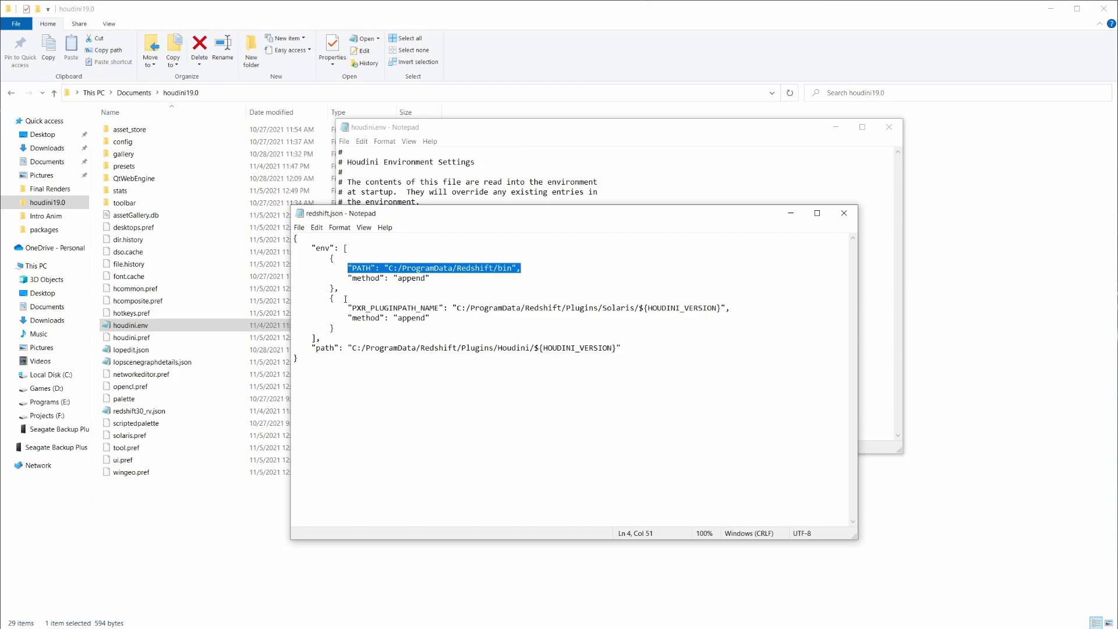
{"action": "left_click", "coordinate": [345, 300]}
{"action": "left_click_drag", "start_coordinate": [345, 308], "coordinate": [728, 312]}
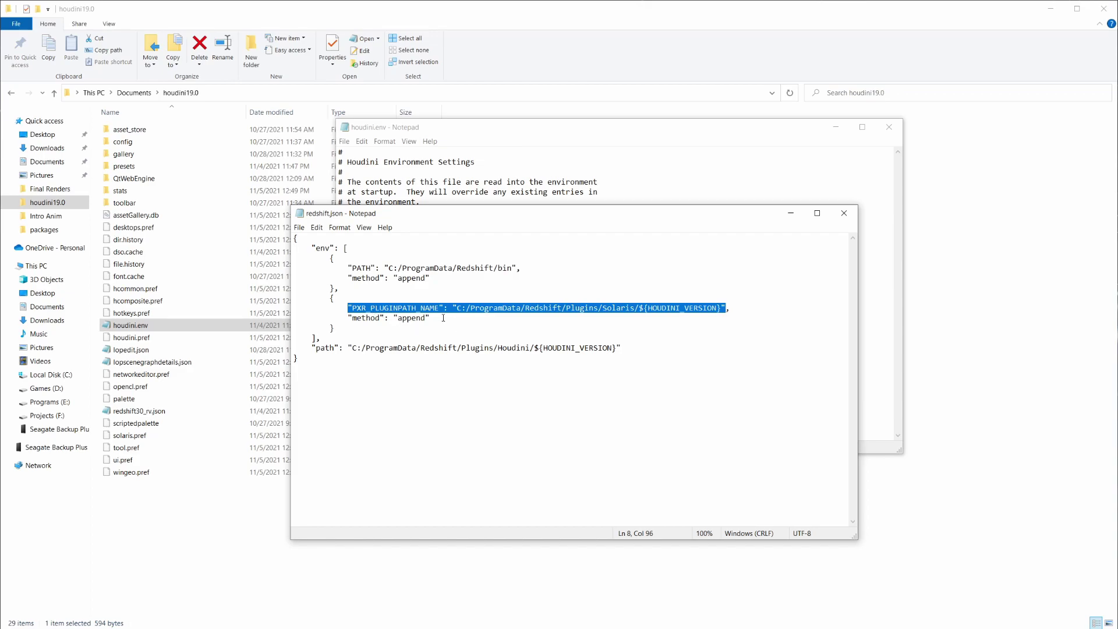
{"action": "left_click_drag", "start_coordinate": [347, 307], "coordinate": [599, 307]}
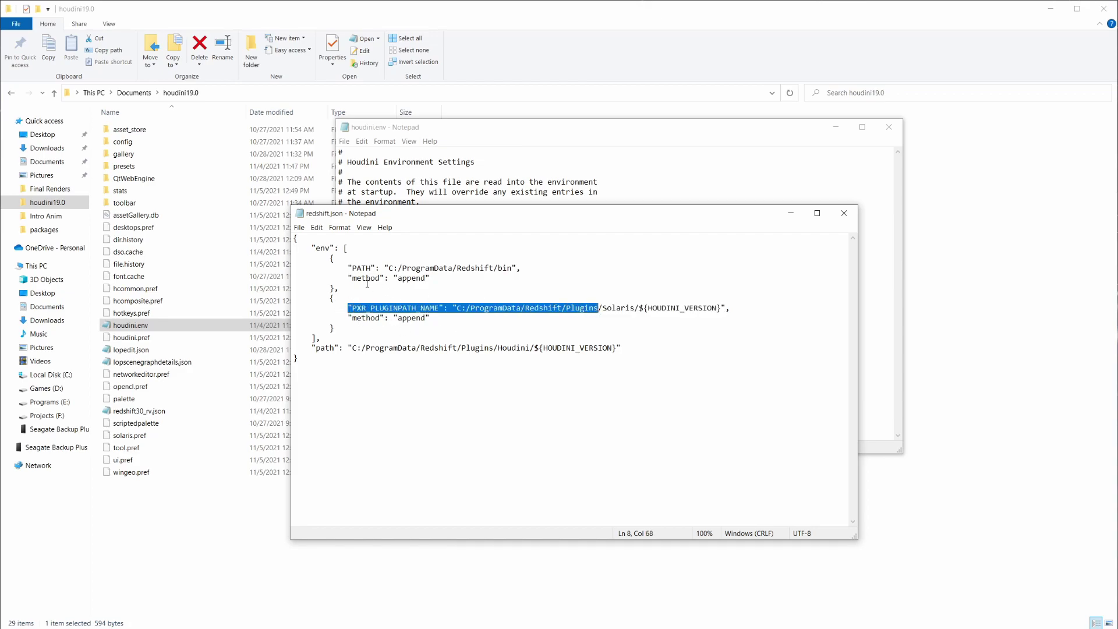
{"action": "left_click_drag", "start_coordinate": [356, 278], "coordinate": [384, 278]}
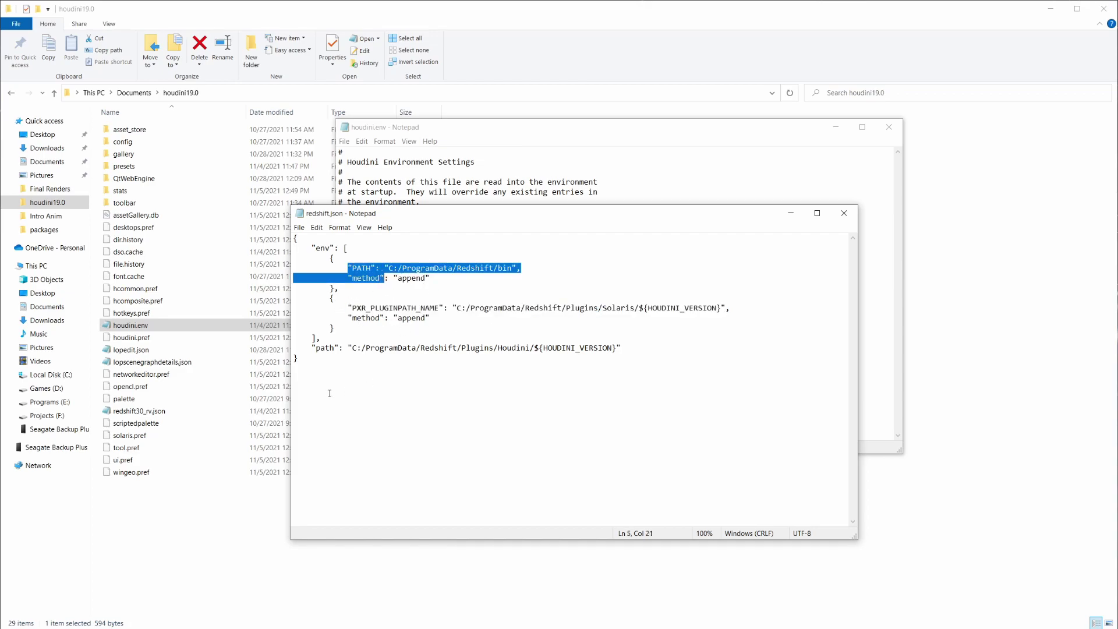
{"action": "left_click_drag", "start_coordinate": [313, 349], "coordinate": [533, 351]}
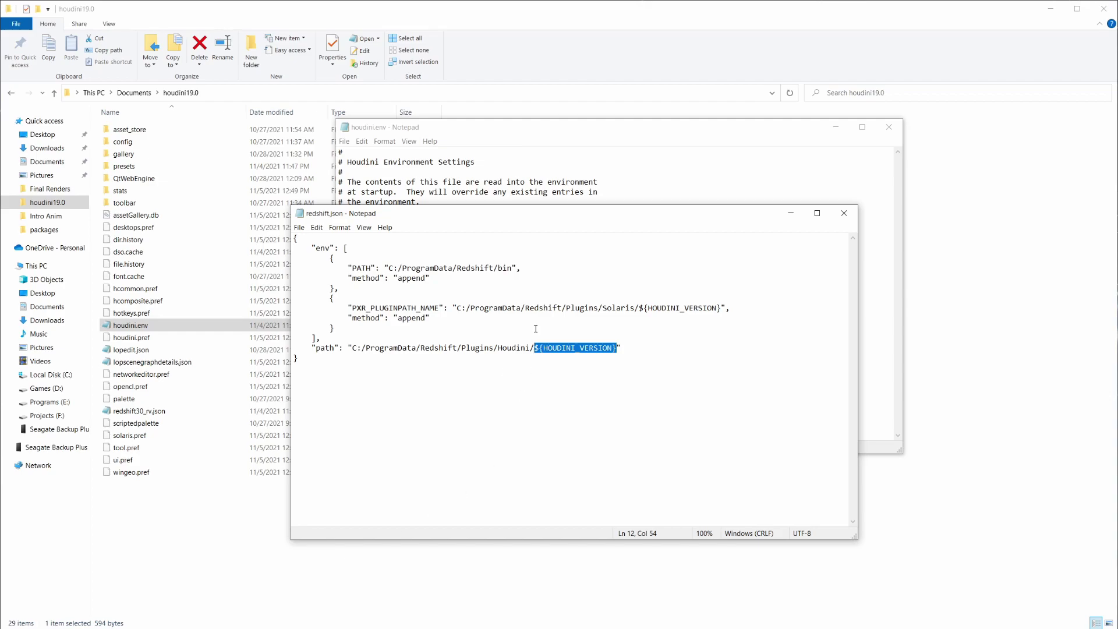
{"action": "left_click", "coordinate": [599, 129]}
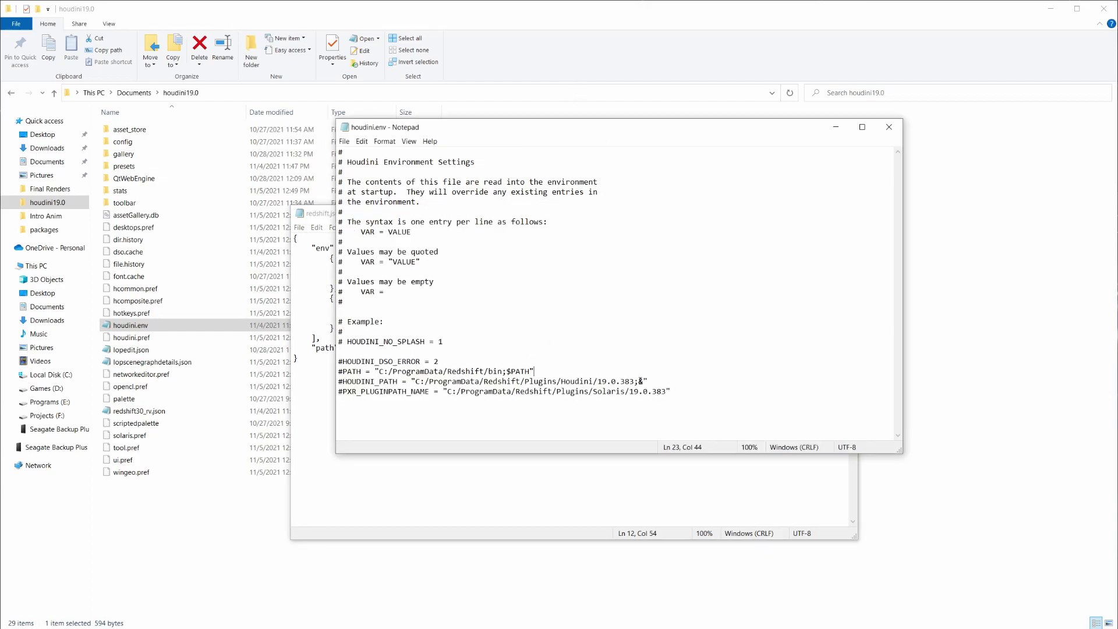
{"action": "left_click_drag", "start_coordinate": [671, 391], "coordinate": [634, 392]}
{"action": "left_click", "coordinate": [654, 506]}
{"action": "left_click_drag", "start_coordinate": [538, 347], "coordinate": [613, 348]}
{"action": "left_click", "coordinate": [603, 348]}
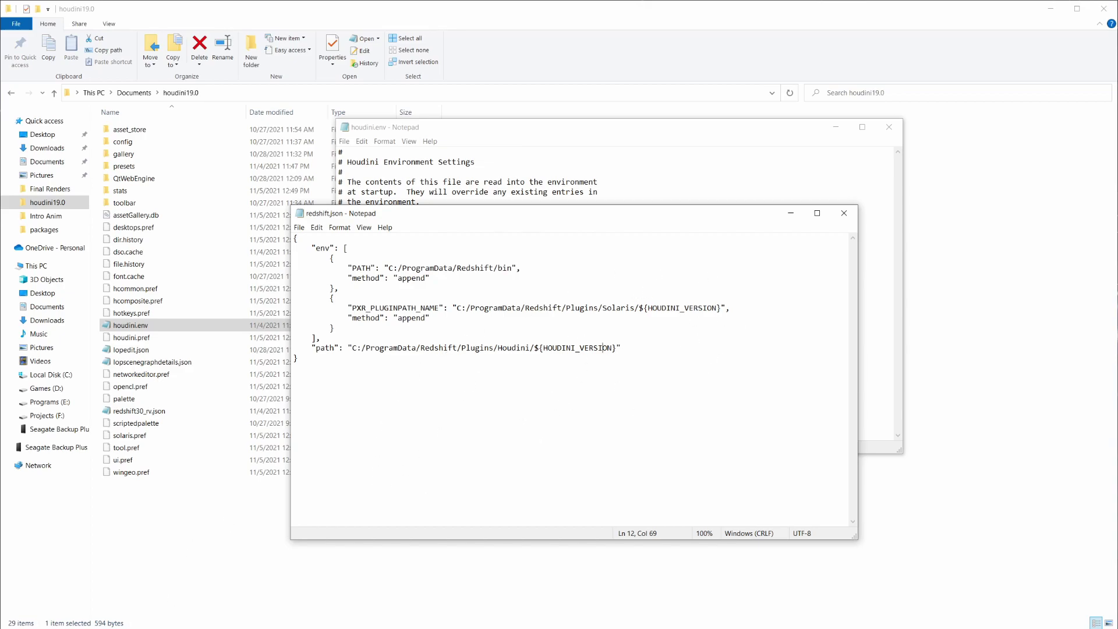
Launch Houdini 19.0.383 from a Start search for 'houd', then bring the Houdini 19 folder window into view
{"action": "key", "text": "super"}
{"action": "type", "text": "houd"}
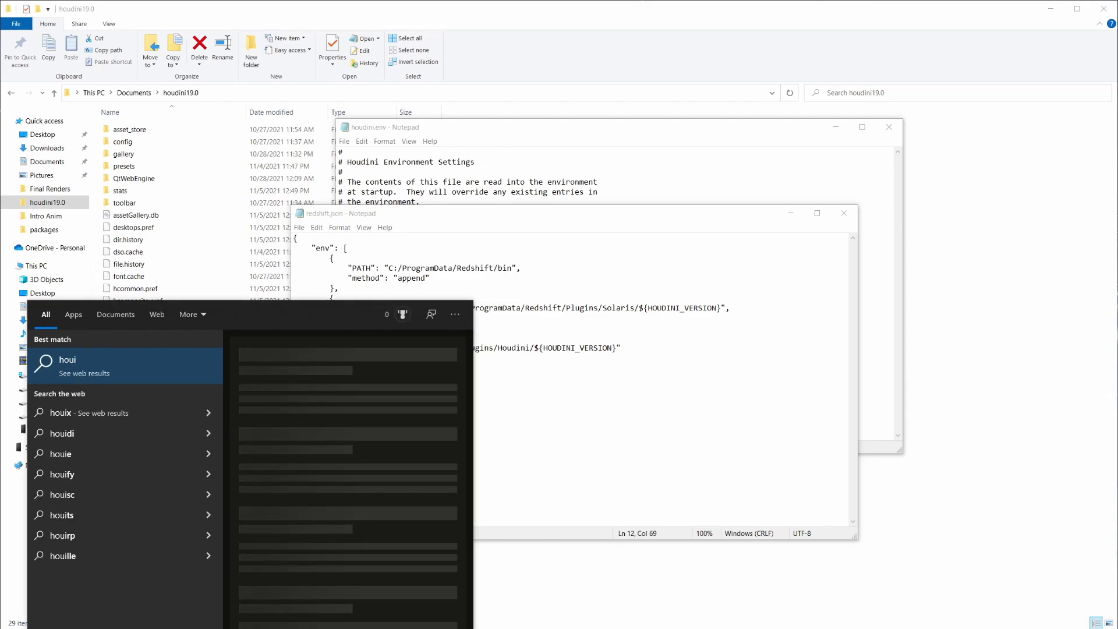
{"action": "key", "text": "Down"}
{"action": "key", "text": "Return"}
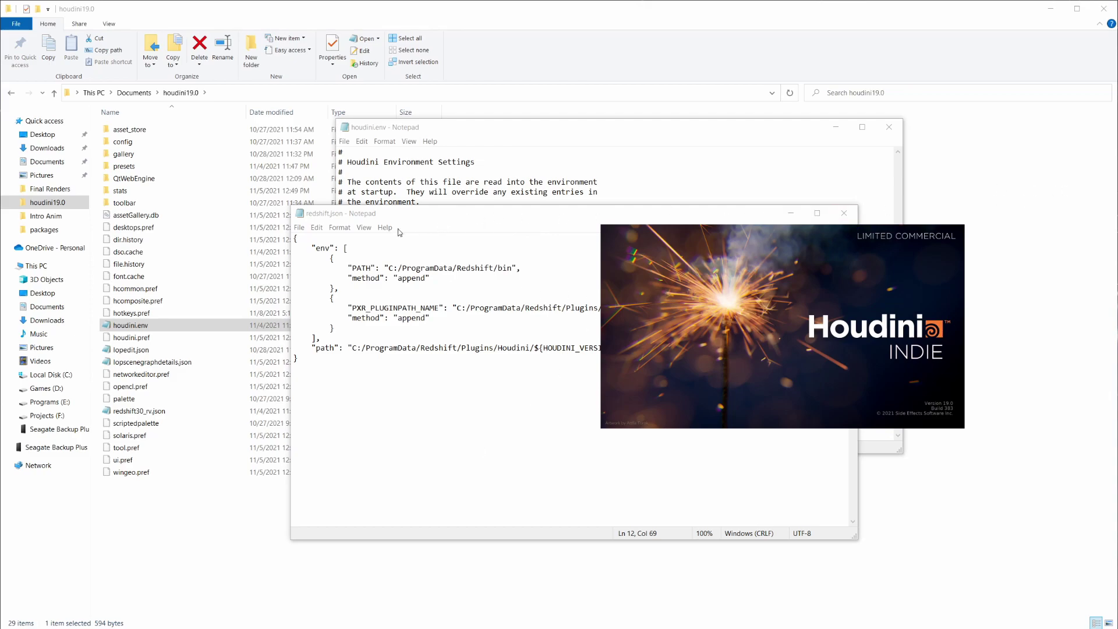
{"action": "left_click_drag", "start_coordinate": [373, 219], "coordinate": [358, 222]}
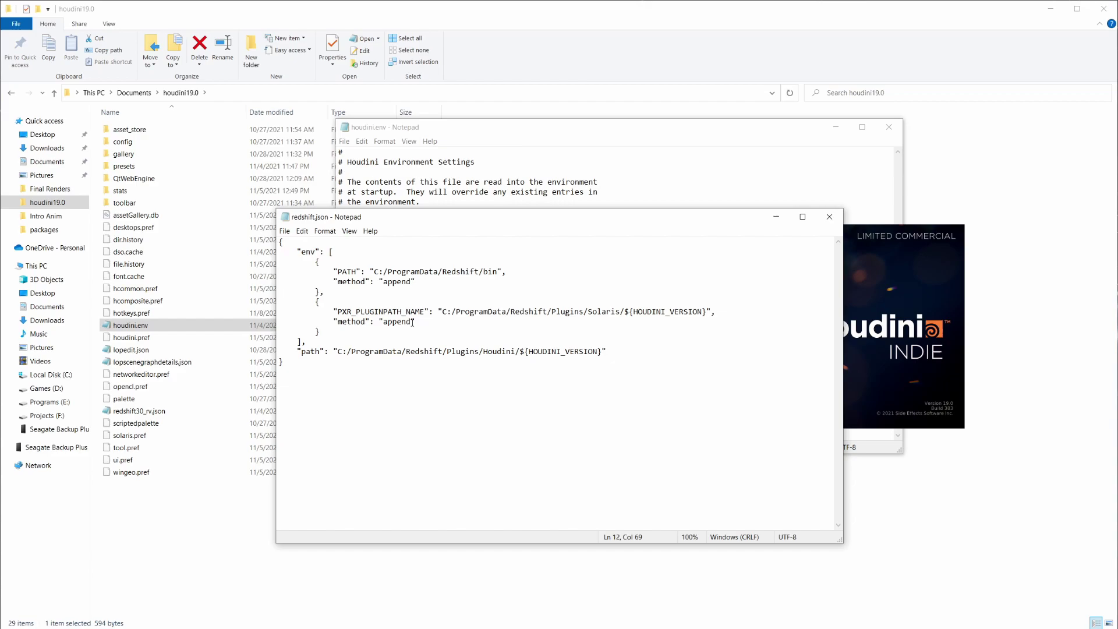
{"action": "left_click_drag", "start_coordinate": [765, 181], "coordinate": [465, 181]}
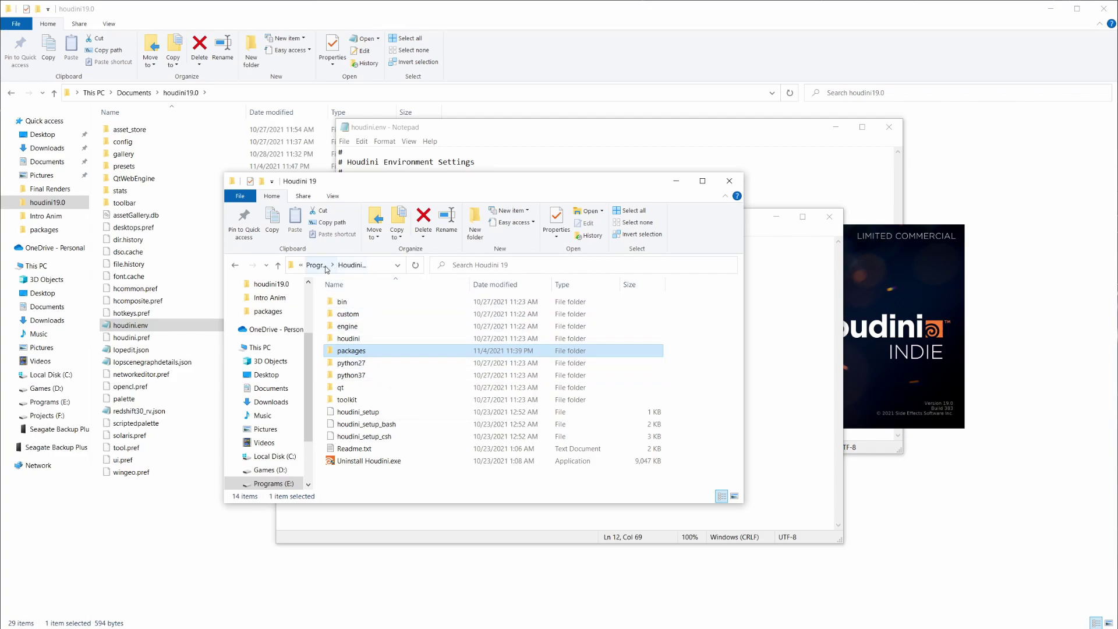
Find redshift.json in the Houdini 19 packages folder, then return to the Houdini 19 folder
{"action": "left_click", "coordinate": [348, 267]}
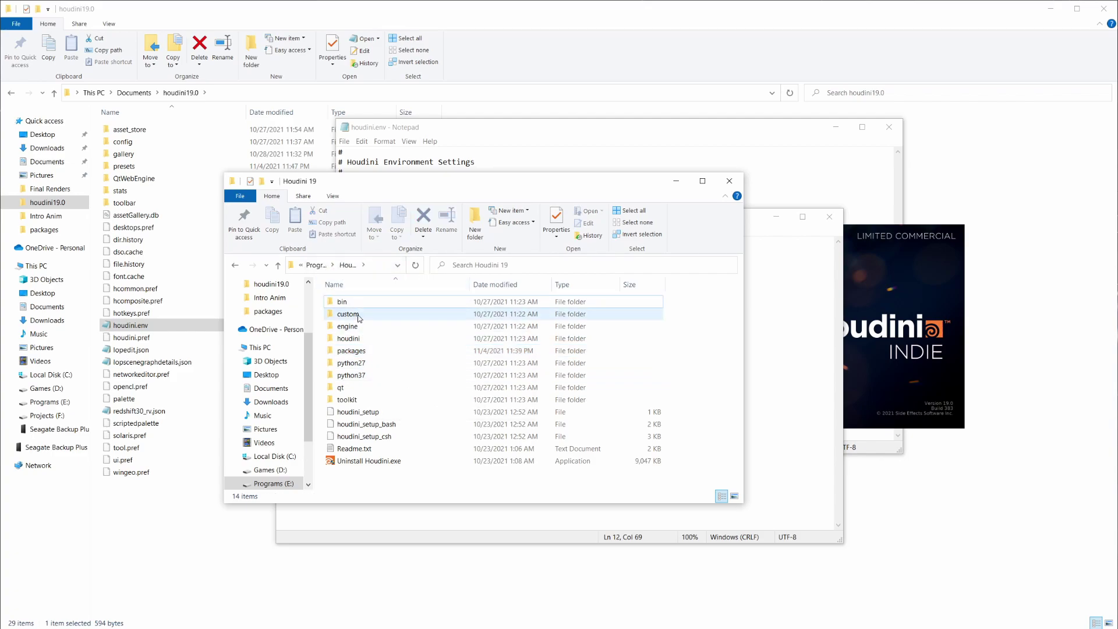
{"action": "double_click", "coordinate": [364, 352]}
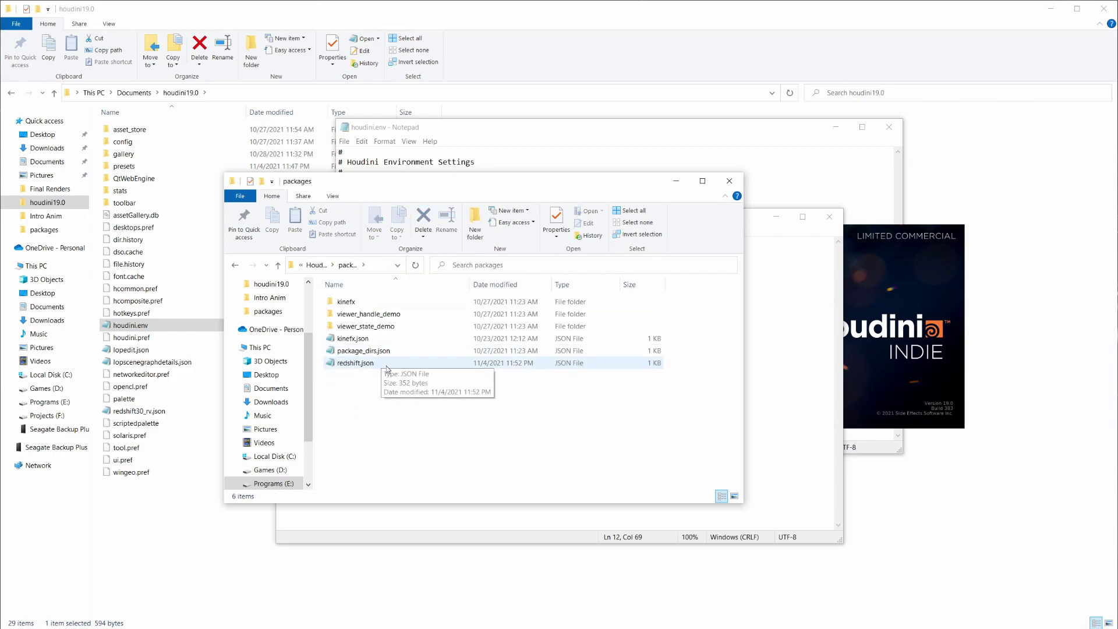
{"action": "left_click", "coordinate": [363, 363]}
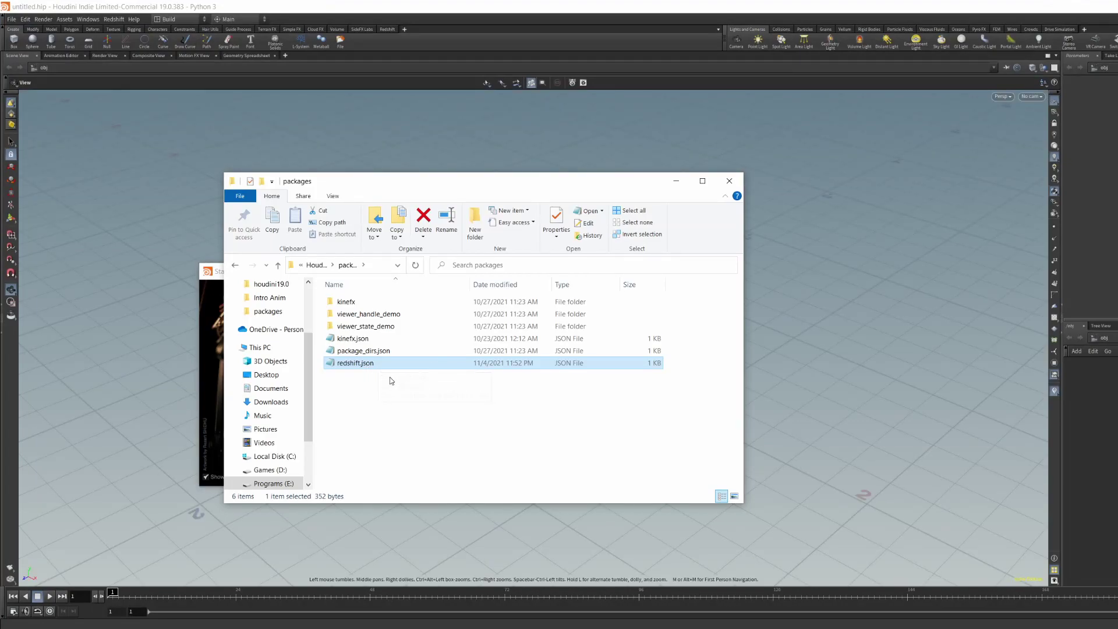
{"action": "left_click", "coordinate": [347, 265]}
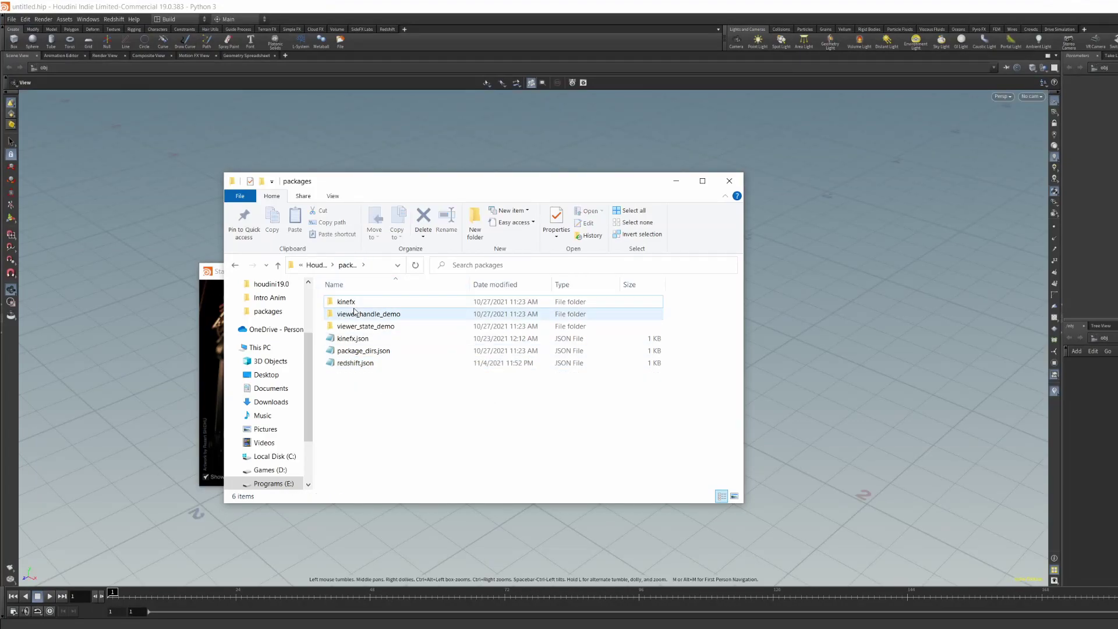
{"action": "left_click", "coordinate": [317, 265]}
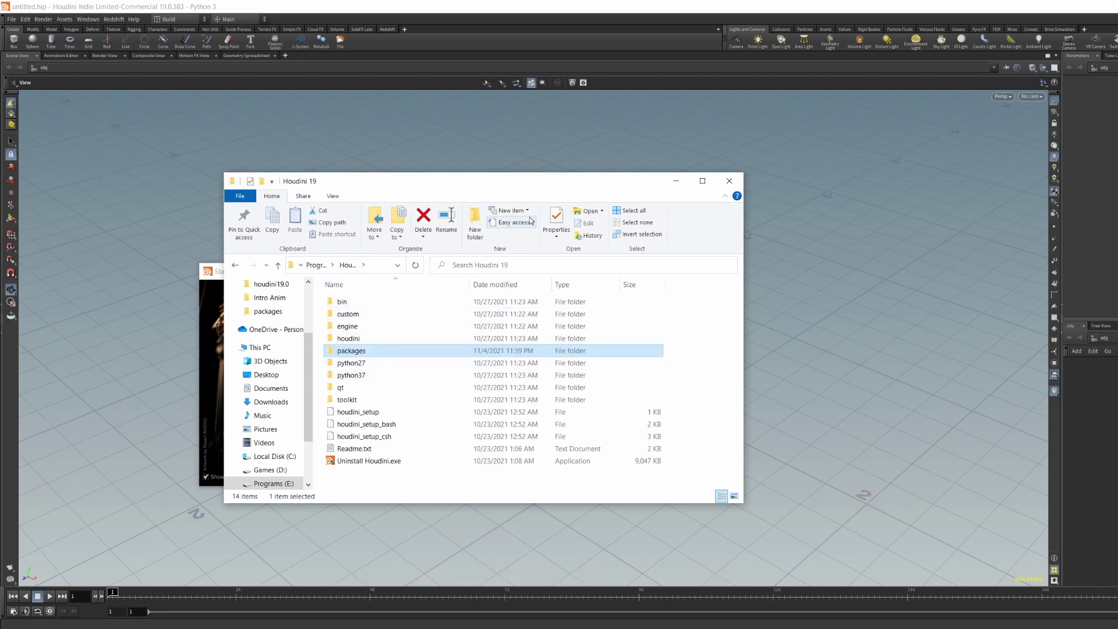
Maximize Houdini, close the Start Here dialog, and show the Redshift shelf tools
{"action": "double_click", "coordinate": [669, 9]}
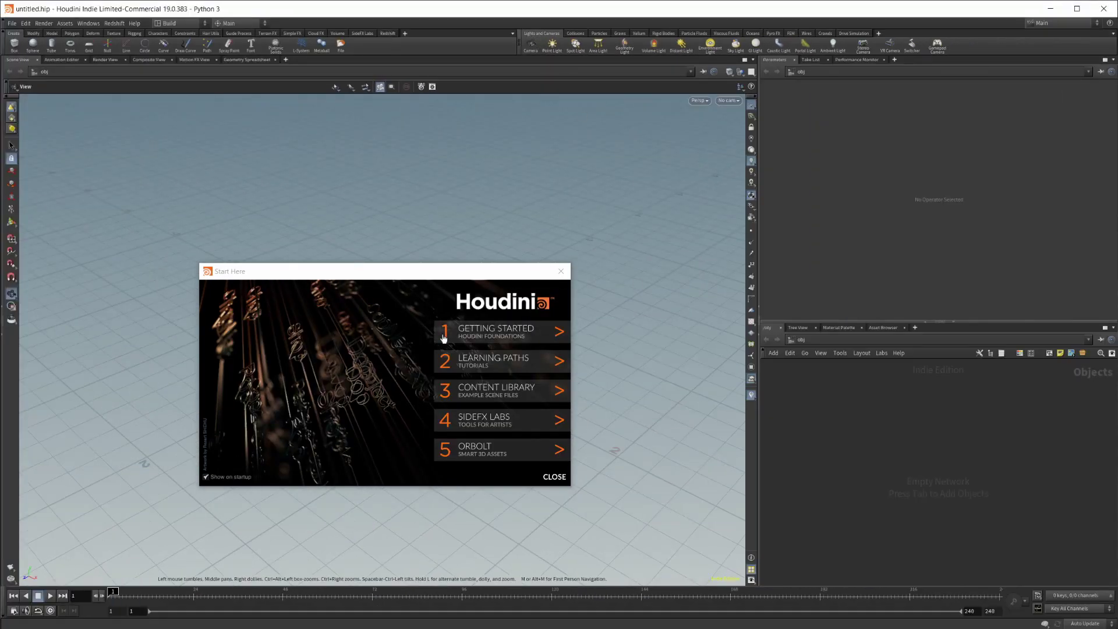
{"action": "left_click", "coordinate": [569, 266]}
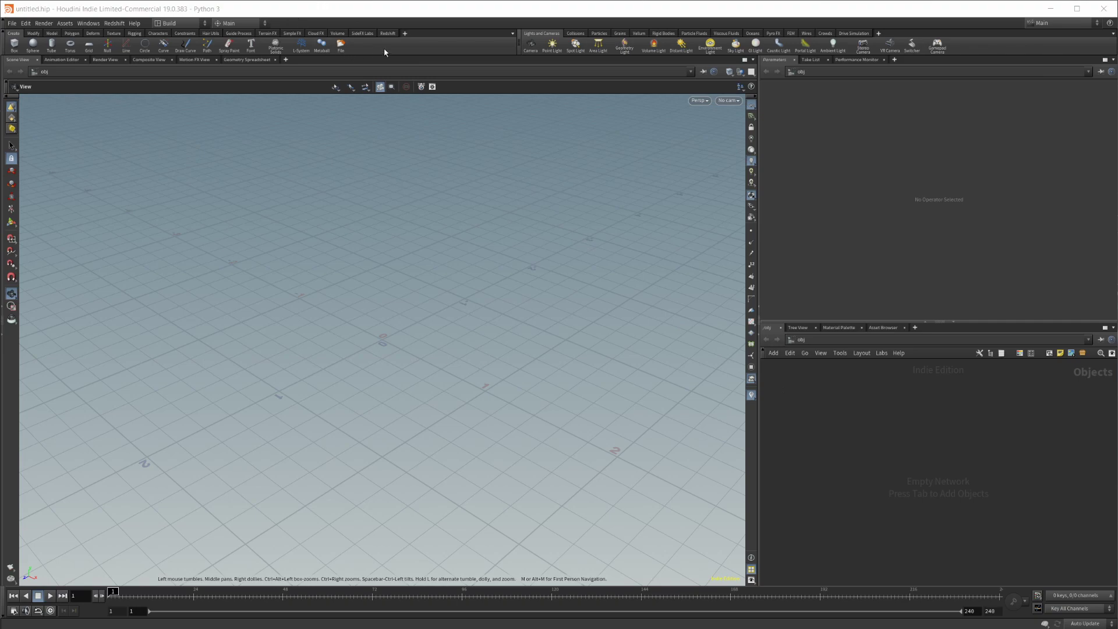
{"action": "left_click", "coordinate": [388, 34]}
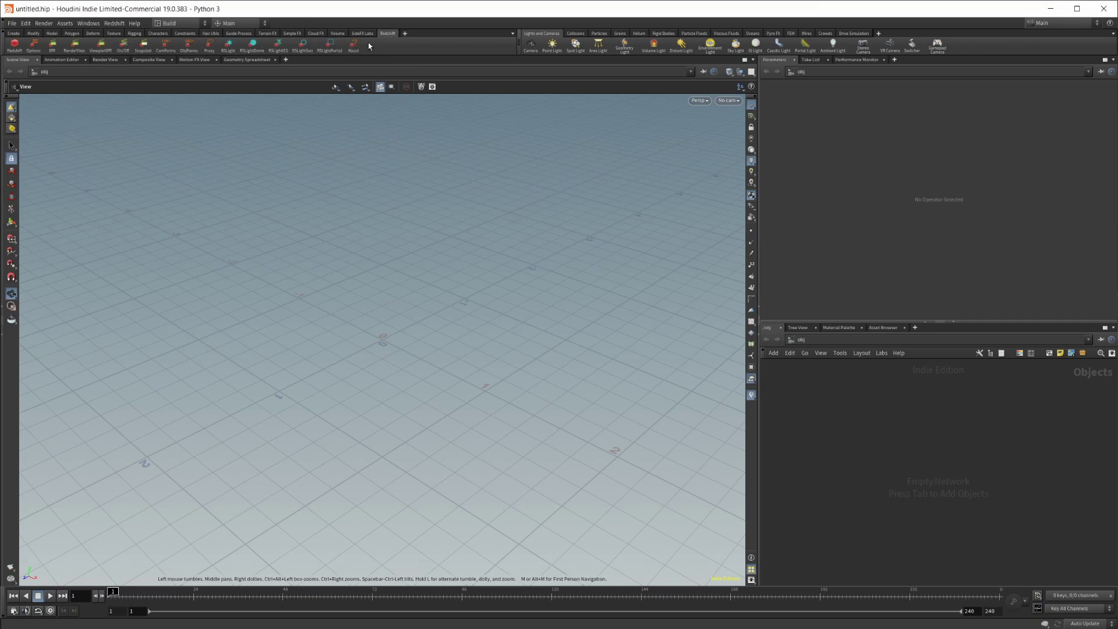
{"action": "key", "text": "Tab"}
Create a grid1 Geometry node and add a Sphere node inside it beside the grid
{"action": "mouse_move", "coordinate": [860, 453]}
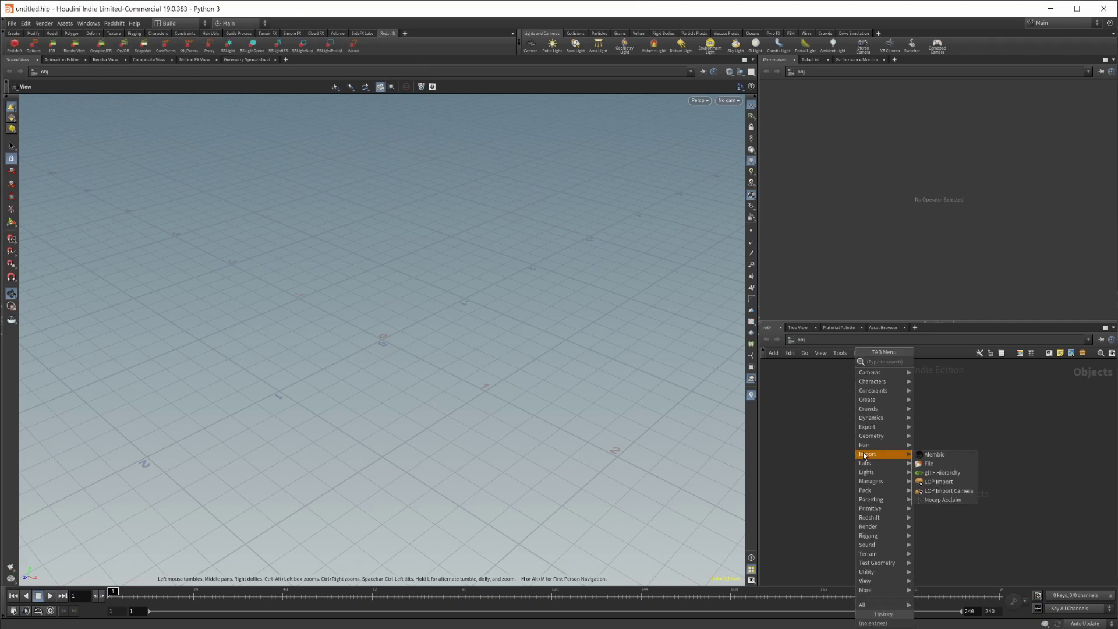
{"action": "left_click", "coordinate": [937, 457]}
{"action": "left_click", "coordinate": [864, 456]}
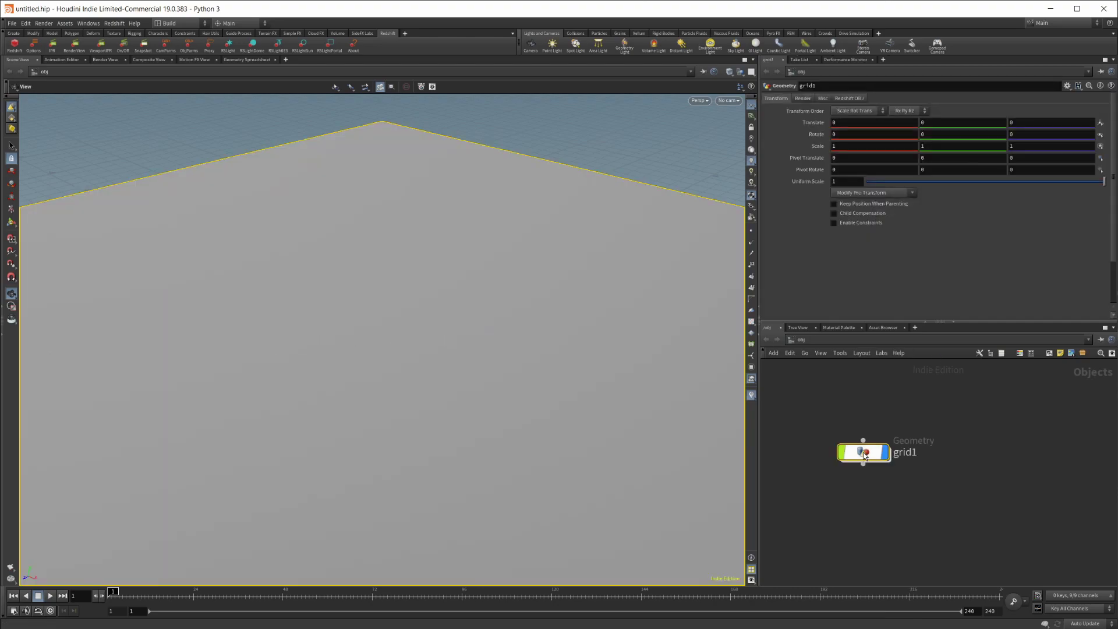
{"action": "key", "text": "Tab"}
{"action": "type", "text": "sph"}
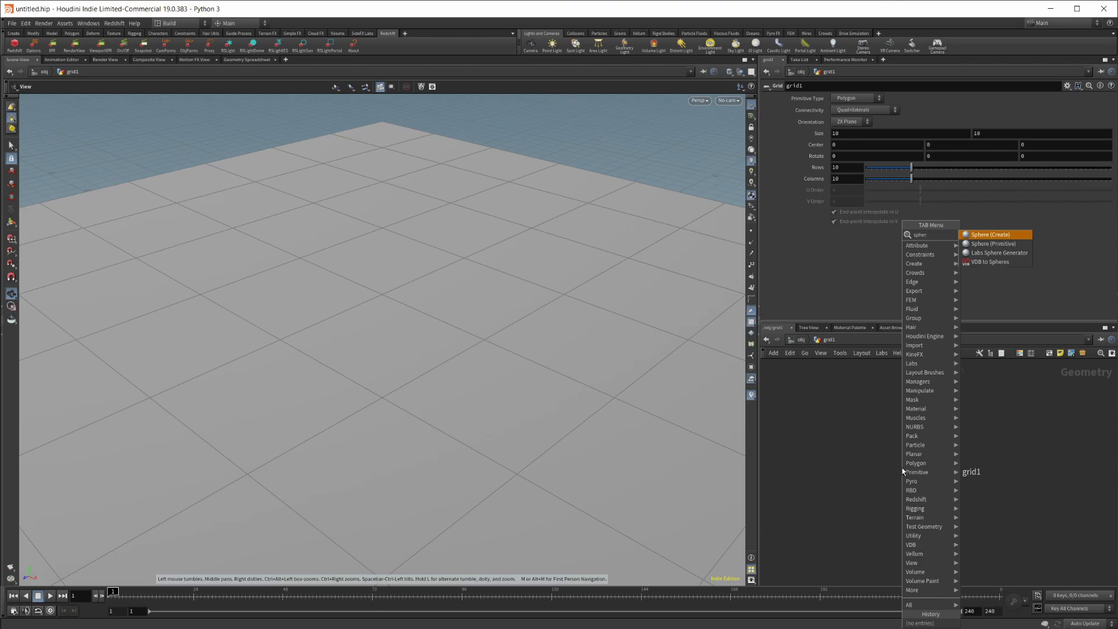
{"action": "key", "text": "Down"}
{"action": "key", "text": "Return"}
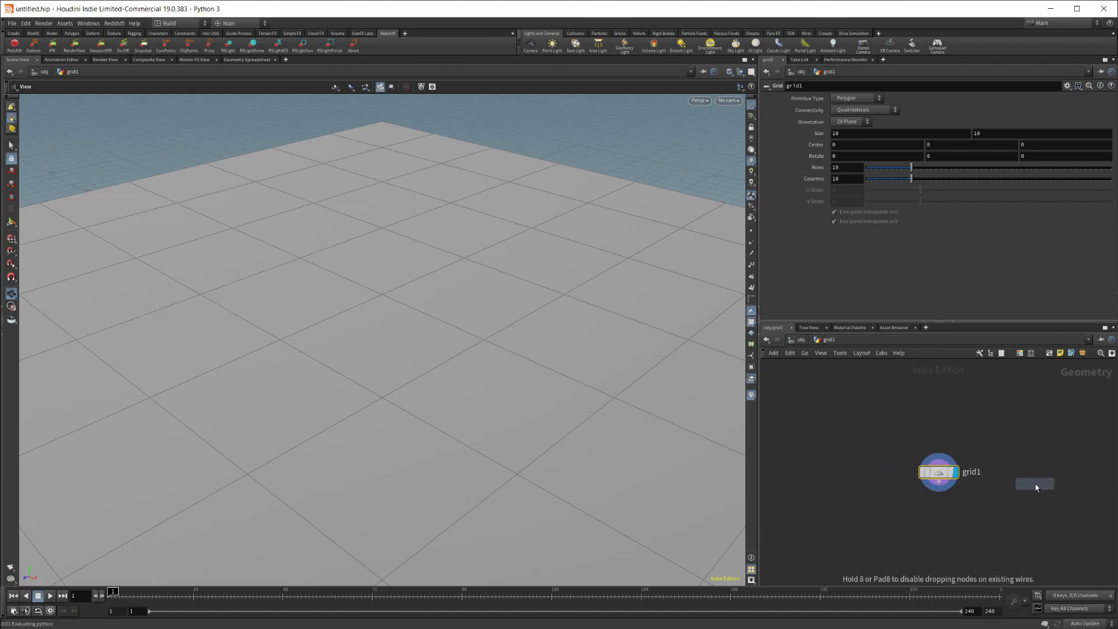
{"action": "left_click", "coordinate": [1024, 479]}
Merge grid1 and sphere1 into merge1 and set merge1 as the displayed output
{"action": "key", "text": "Tab"}
{"action": "type", "text": "merge"}
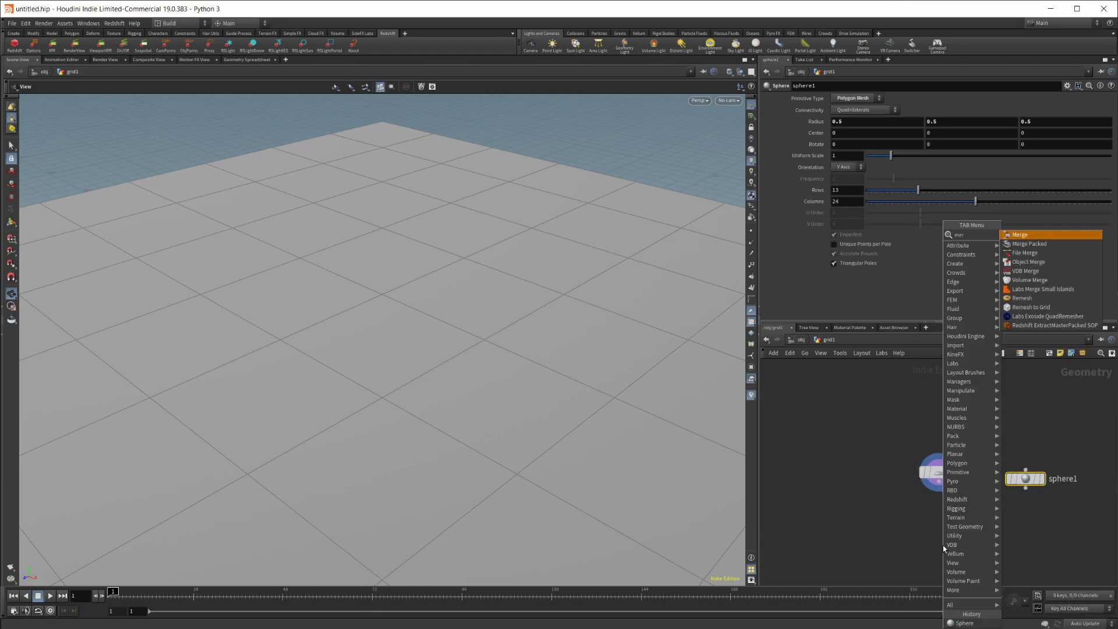
{"action": "key", "text": "Return"}
{"action": "left_click", "coordinate": [942, 545]}
{"action": "left_click_drag", "start_coordinate": [1056, 509], "coordinate": [945, 549]}
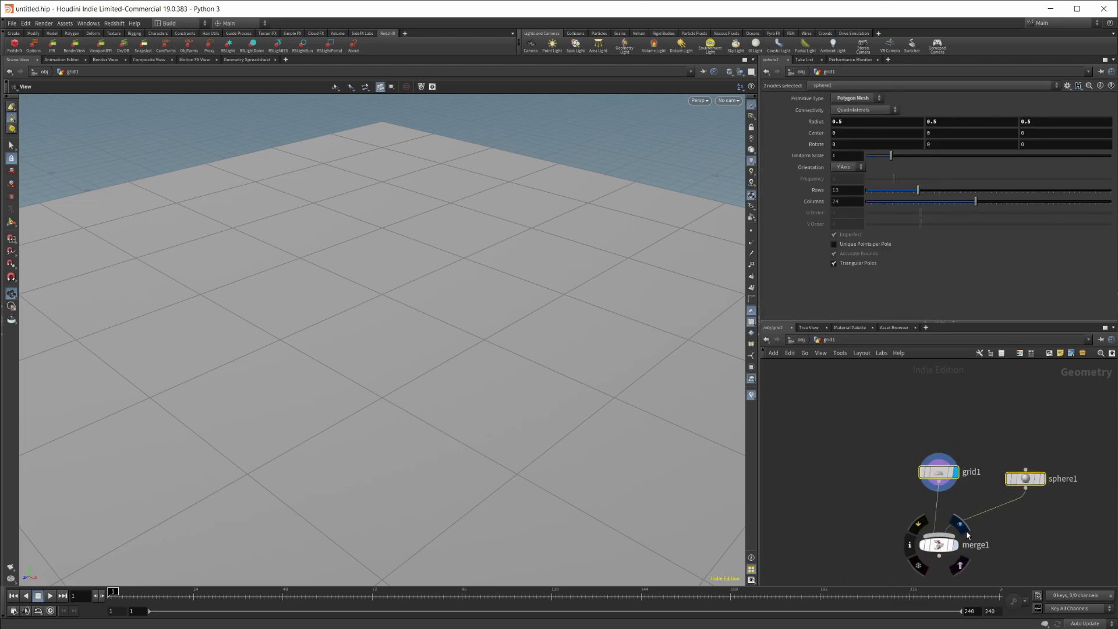
{"action": "left_click", "coordinate": [955, 545]}
{"action": "double_click", "coordinate": [975, 545]}
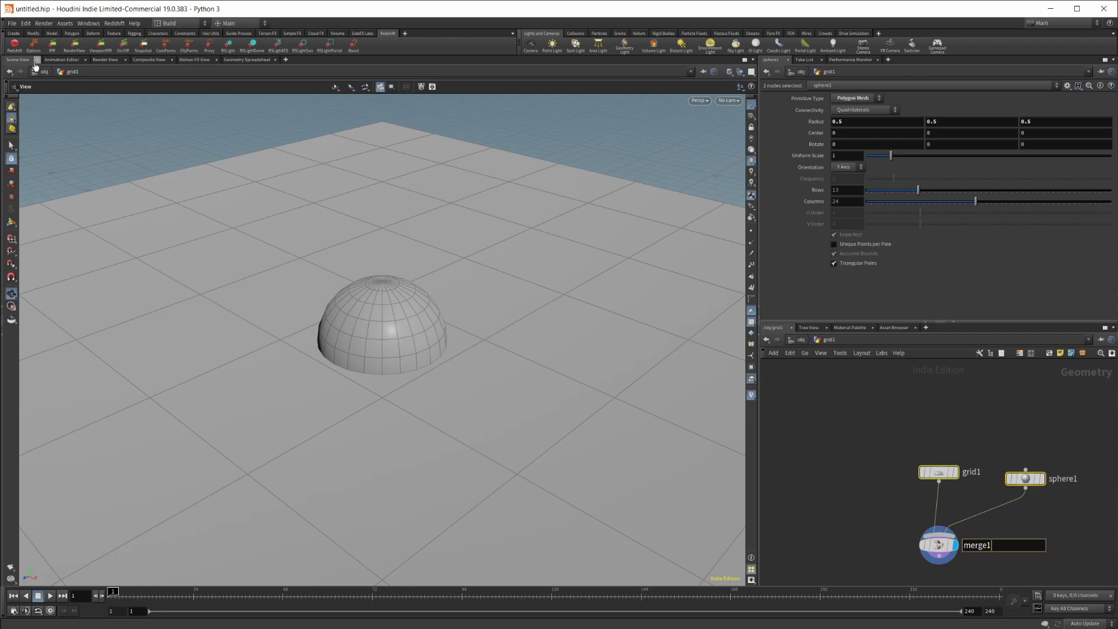
{"action": "left_click", "coordinate": [14, 44]}
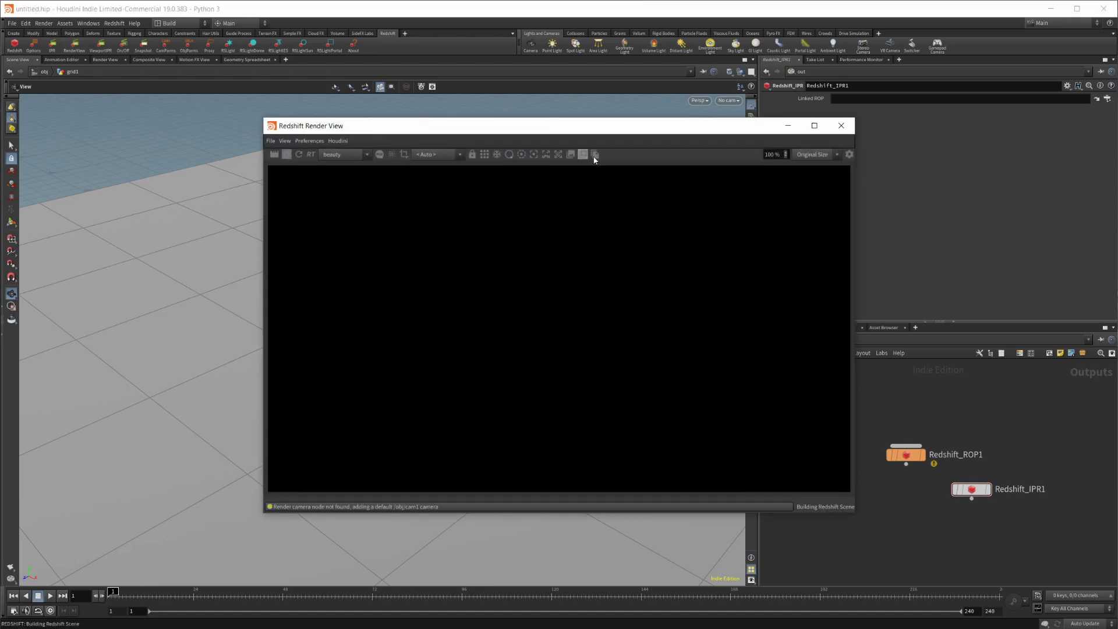
Move the Redshift Render View showing the sphere on the grid out of the way
{"action": "left_click_drag", "start_coordinate": [560, 125], "coordinate": [519, 130]}
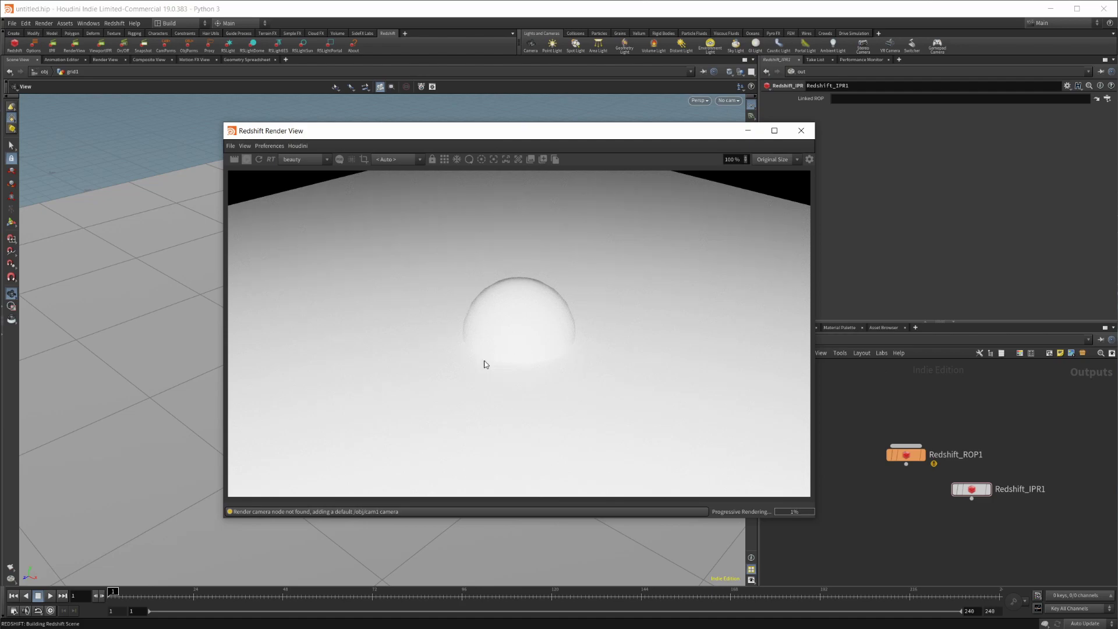
{"action": "mouse_move", "coordinate": [393, 133]}
{"action": "left_mouse_down"}
{"action": "mouse_move", "coordinate": [572, 146]}
{"action": "mouse_move", "coordinate": [391, 132]}
{"action": "left_mouse_up"}
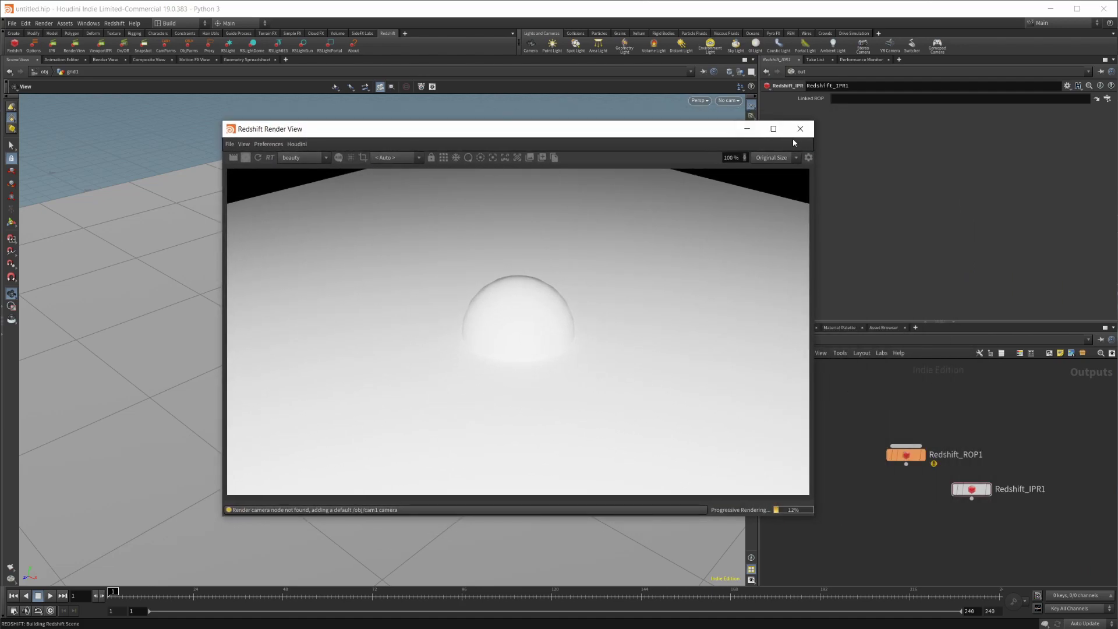
{"action": "left_click_drag", "start_coordinate": [549, 123], "coordinate": [1117, 134]}
Switch to the Solaris desktop and add a sopcreate1 node to the stage
{"action": "left_click", "coordinate": [169, 23]}
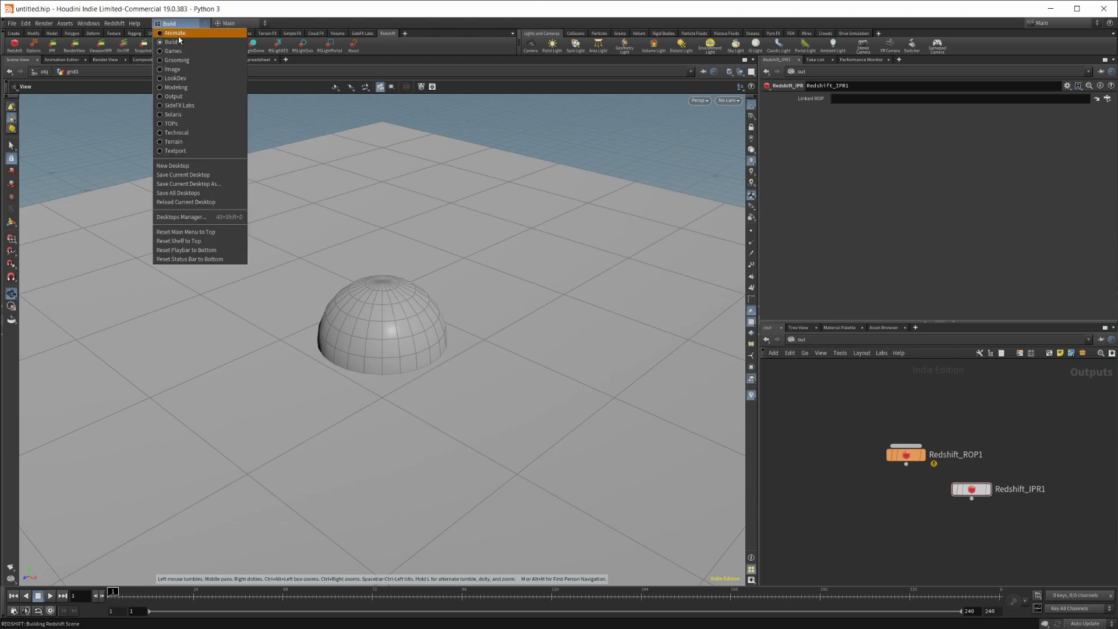
{"action": "left_click", "coordinate": [194, 117]}
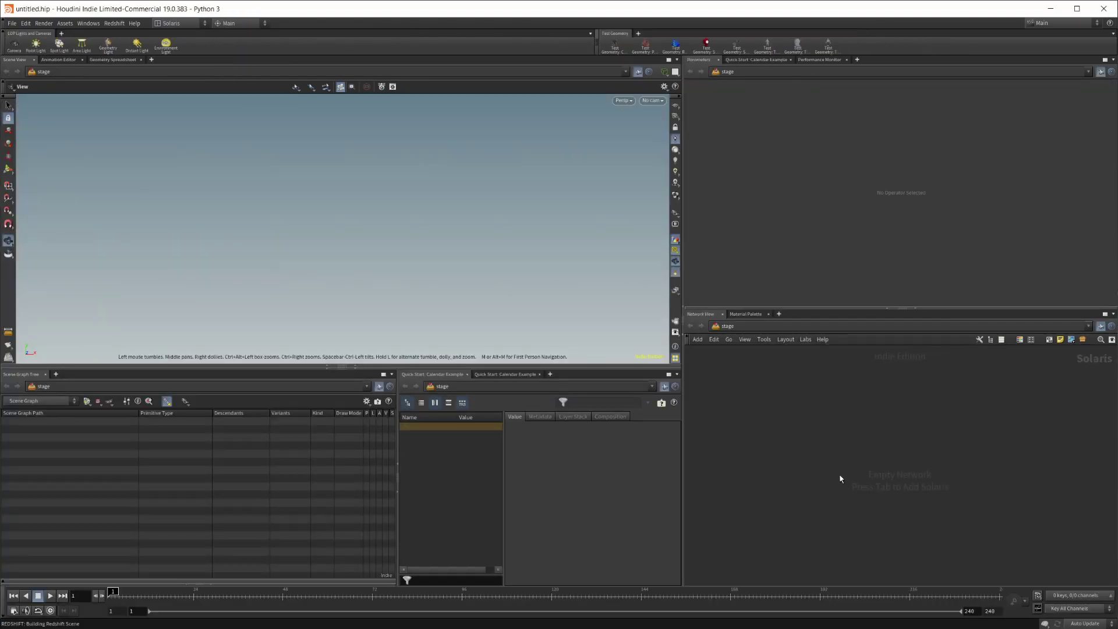
{"action": "key", "text": "Tab"}
{"action": "type", "text": "sop"}
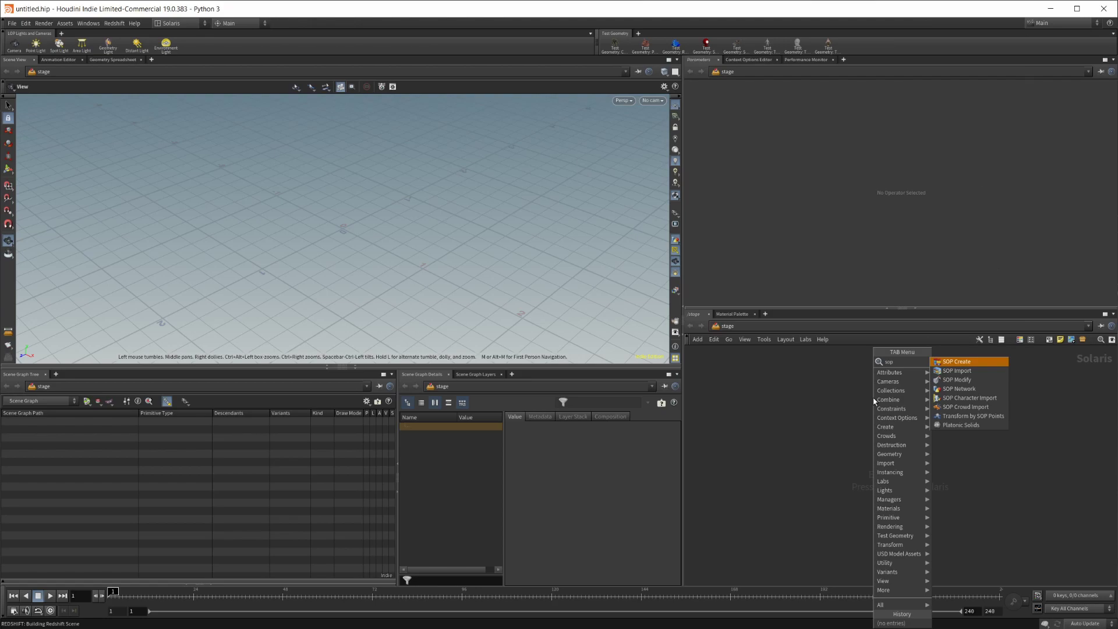
{"action": "key", "text": "Return"}
{"action": "left_click", "coordinate": [873, 401]}
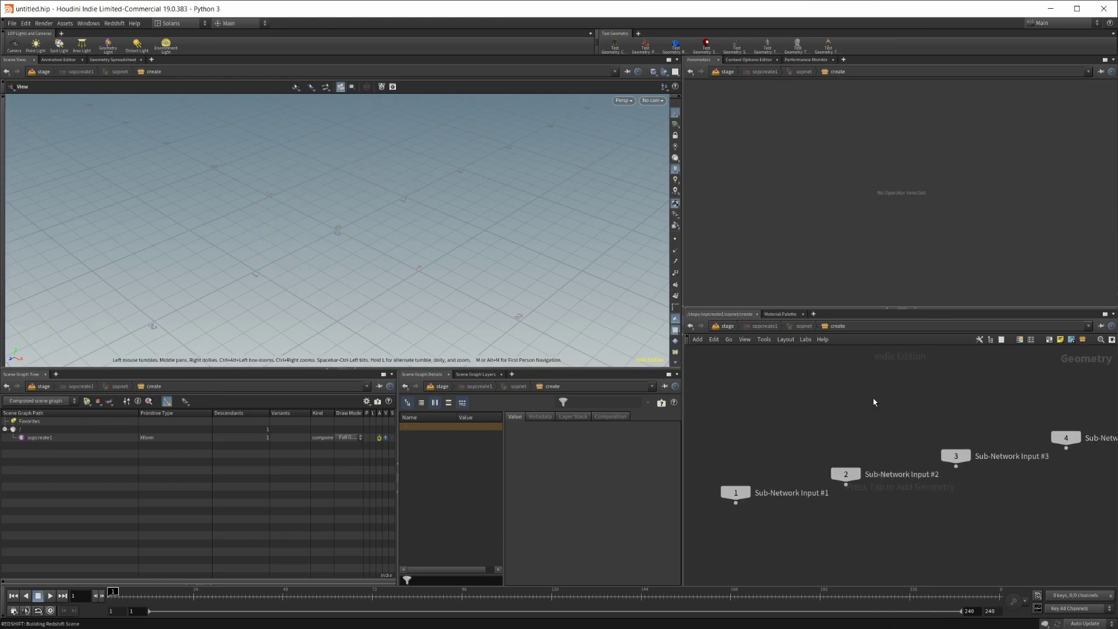
Inside sopcreate1, add a Grid node and a Sphere node beside it
{"action": "key", "text": "Tab"}
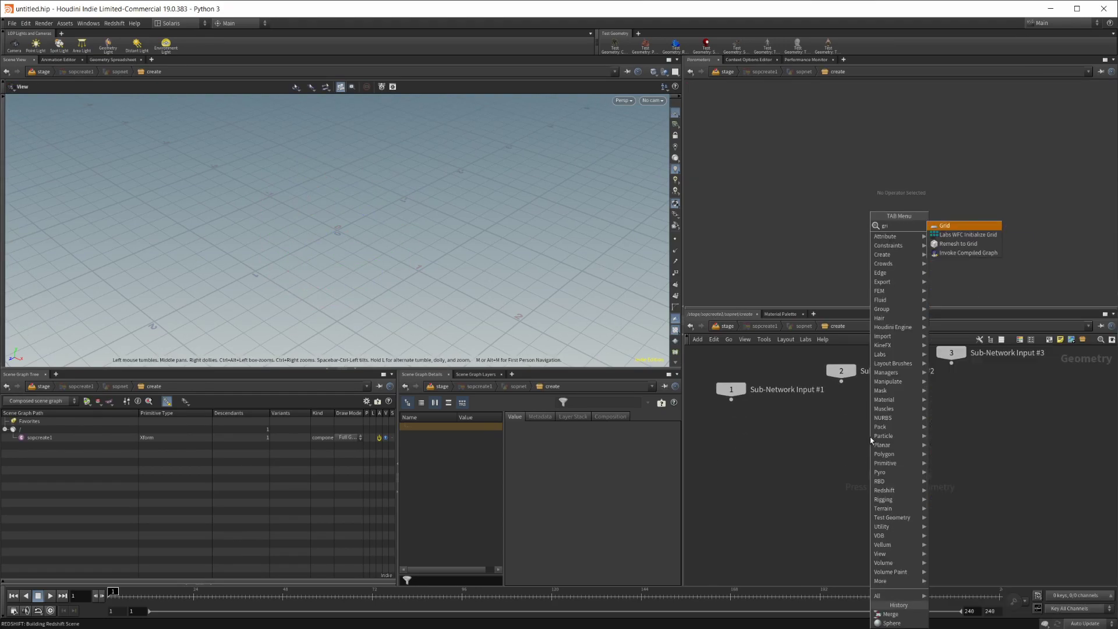
{"action": "key", "text": "Return"}
{"action": "left_click", "coordinate": [870, 436]}
{"action": "key", "text": "Tab"}
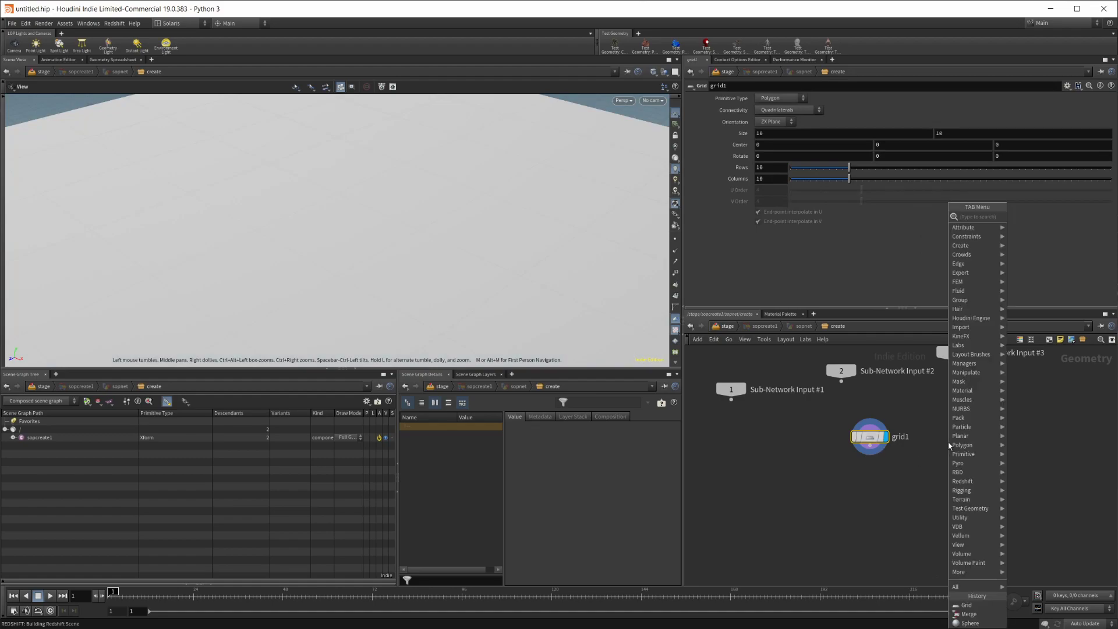
{"action": "type", "text": "spe"}
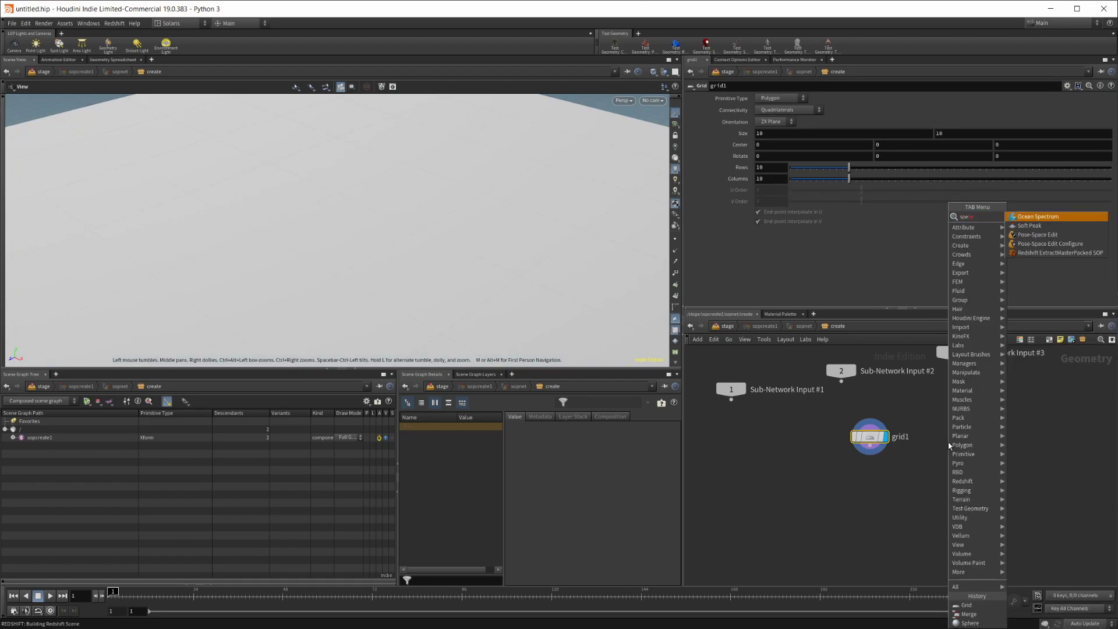
{"action": "key", "text": "BackSpace"}
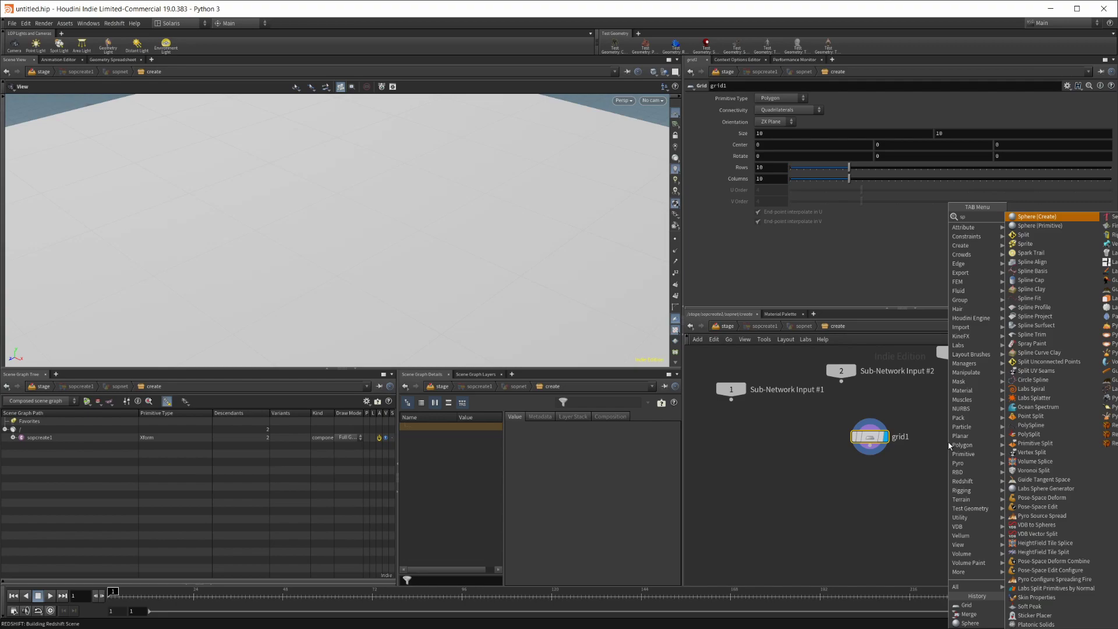
{"action": "type", "text": "here"}
{"action": "key", "text": "Return"}
{"action": "left_click", "coordinate": [947, 441]}
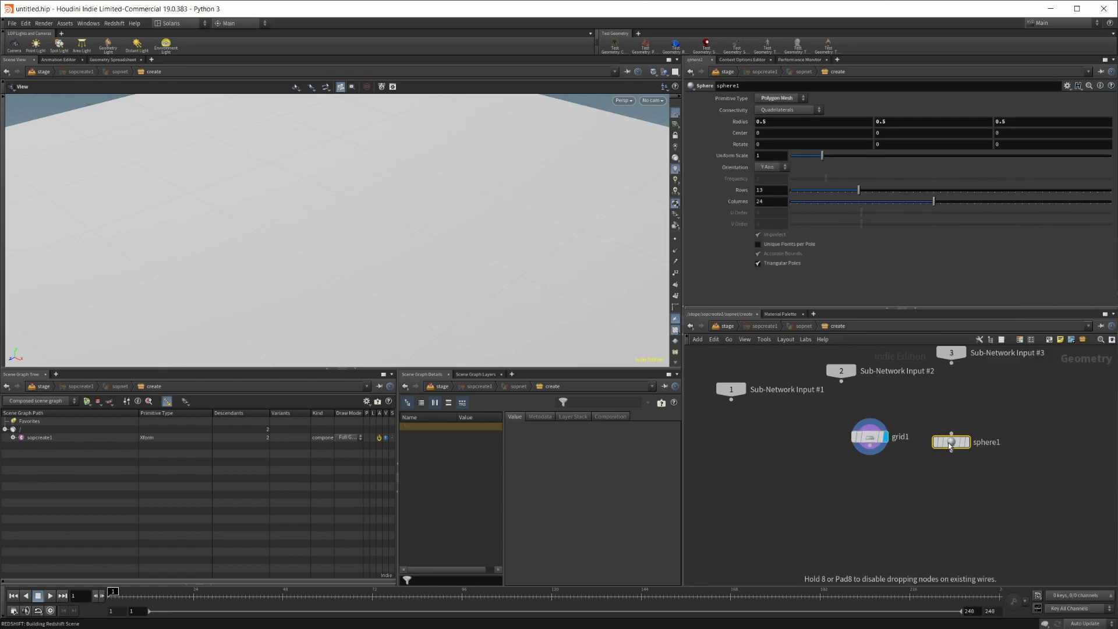
Add merge1, wire grid1 and sphere1 into it, and set it as the display output
{"action": "key", "text": "Tab"}
{"action": "type", "text": "mer"}
{"action": "key", "text": "Return"}
{"action": "left_click", "coordinate": [915, 497]}
{"action": "left_click_drag", "start_coordinate": [870, 447], "coordinate": [915, 488]}
{"action": "left_click_drag", "start_coordinate": [951, 450], "coordinate": [917, 488]}
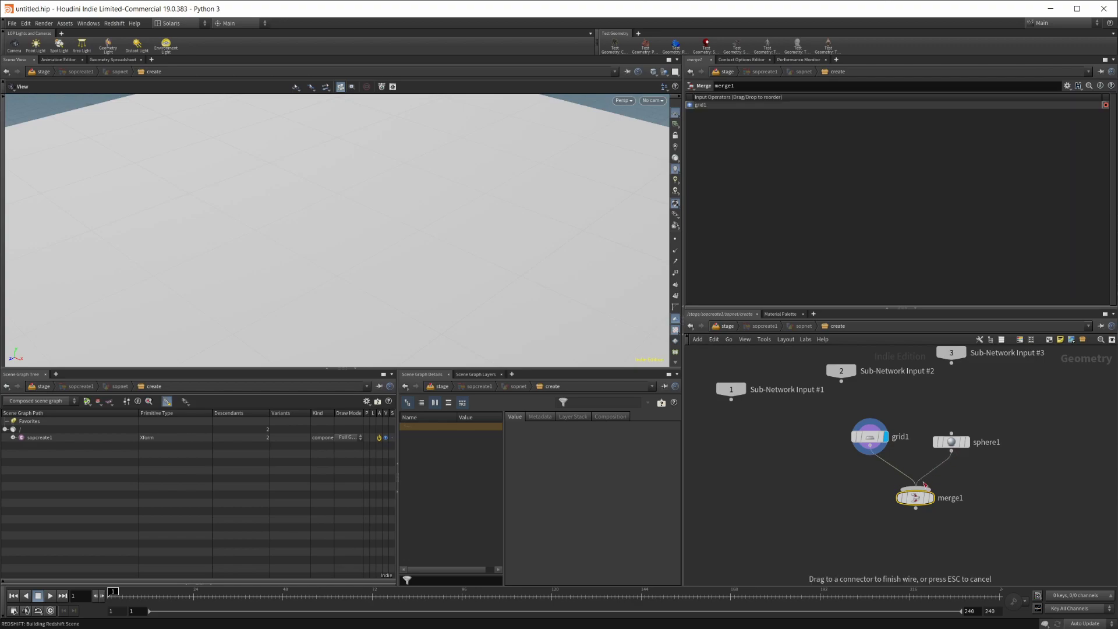
{"action": "left_click", "coordinate": [930, 498]}
Return to /stage, switch the viewport renderer from Persp to Redshift, and orbit the live render
{"action": "left_click", "coordinate": [727, 326]}
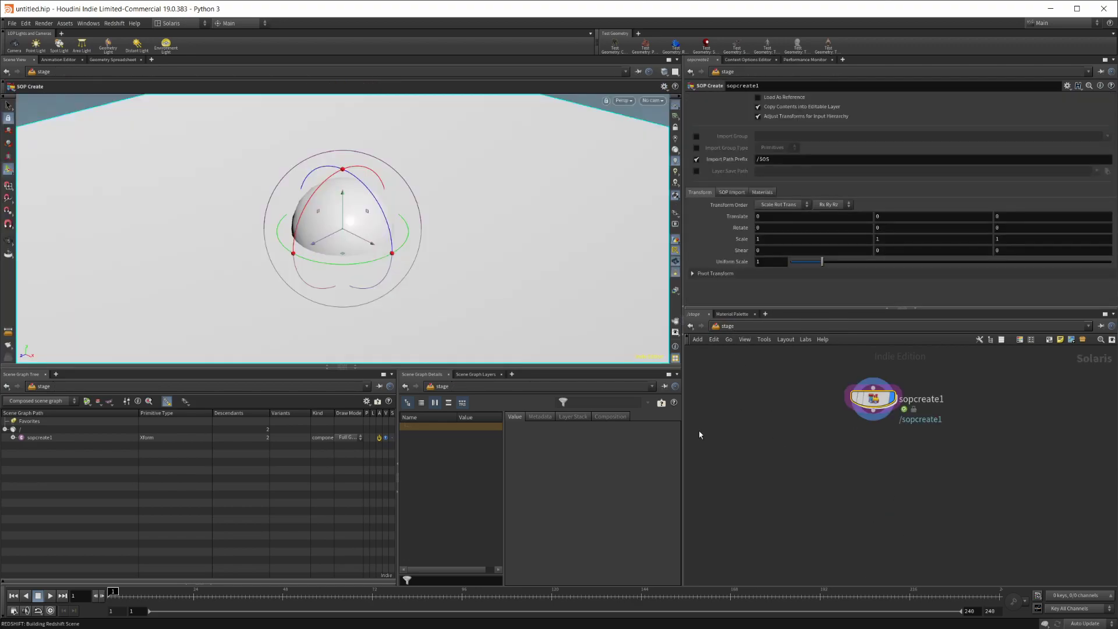
{"action": "left_click", "coordinate": [611, 104]}
{"action": "left_click", "coordinate": [651, 160]}
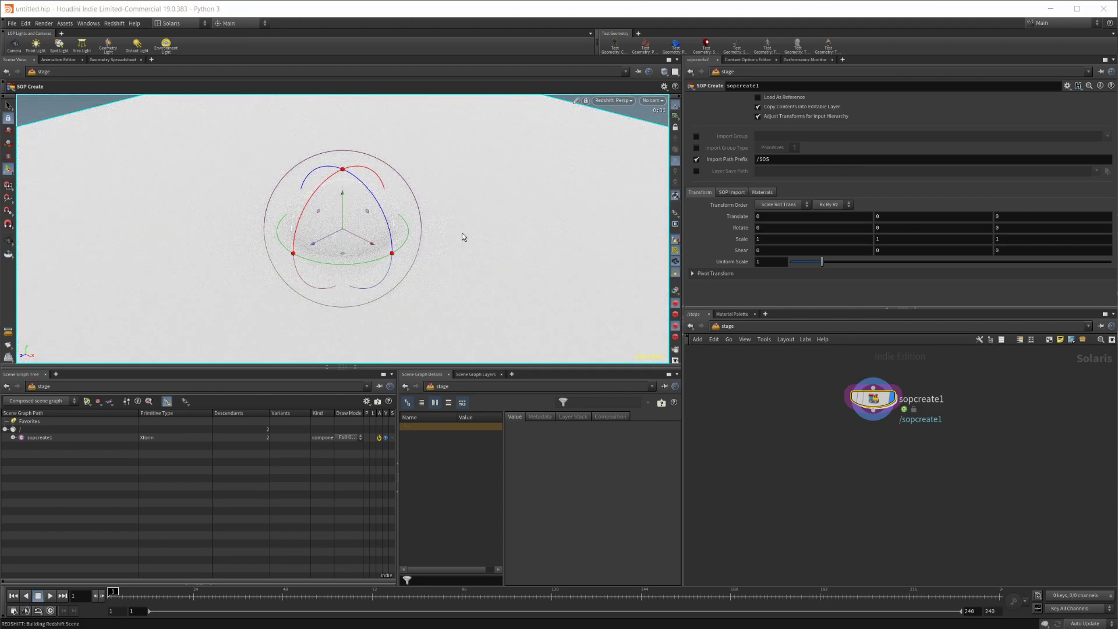
{"action": "left_click_drag", "start_coordinate": [638, 189], "coordinate": [491, 286], "text": "alt"}
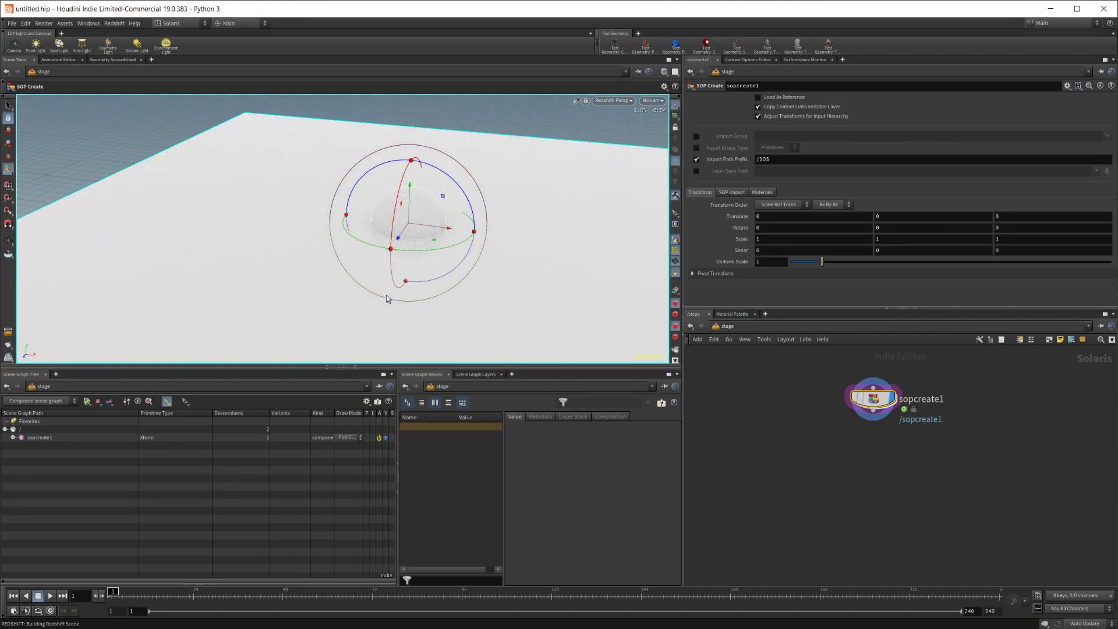
{"action": "key", "text": "Escape"}
{"action": "left_click_drag", "start_coordinate": [456, 255], "coordinate": [332, 326]}
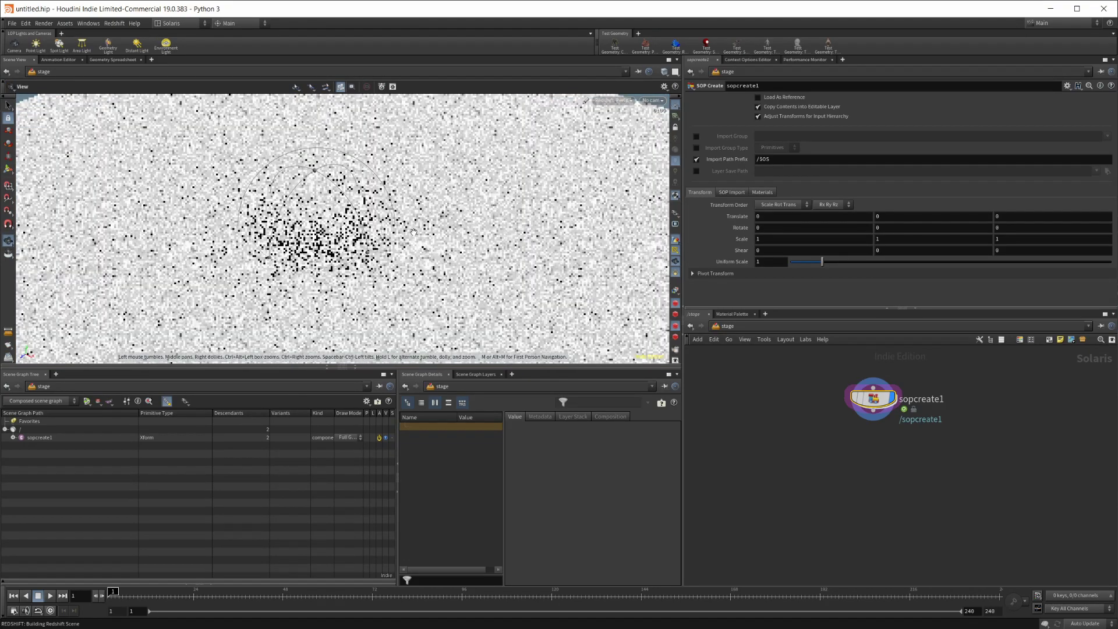
{"action": "key", "text": "Return"}
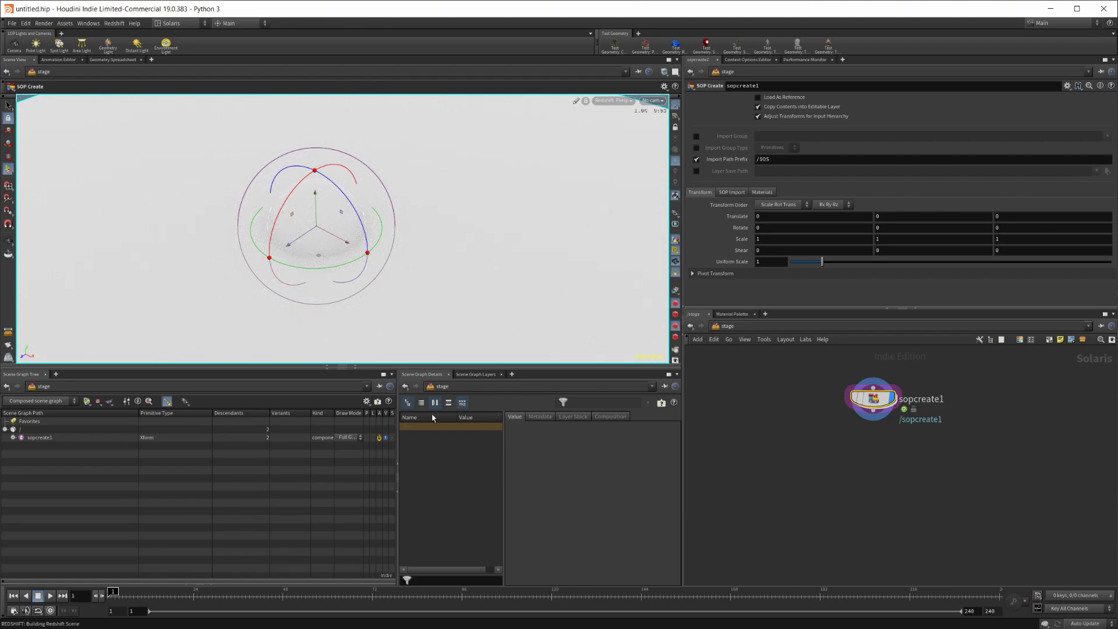
Bring houdini.env and then redshift.json to the front, and select all the JSON text to review it
{"action": "mouse_move", "coordinate": [466, 617]}
{"action": "left_click", "coordinate": [492, 591]}
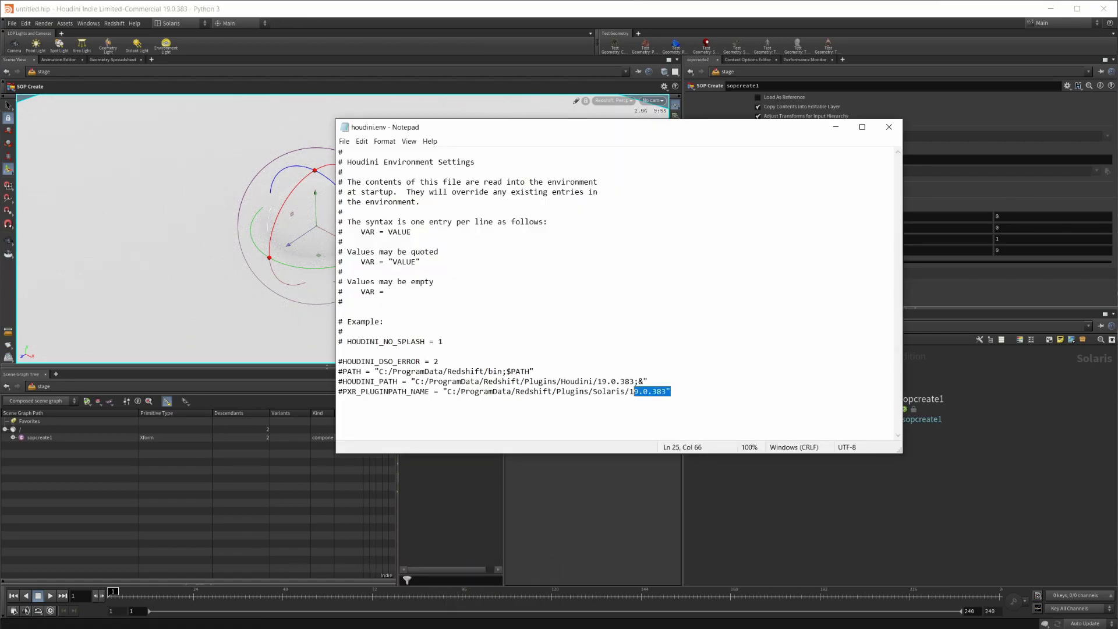
{"action": "left_click", "coordinate": [416, 600]}
{"action": "left_click_drag", "start_coordinate": [614, 364], "coordinate": [226, 215]}
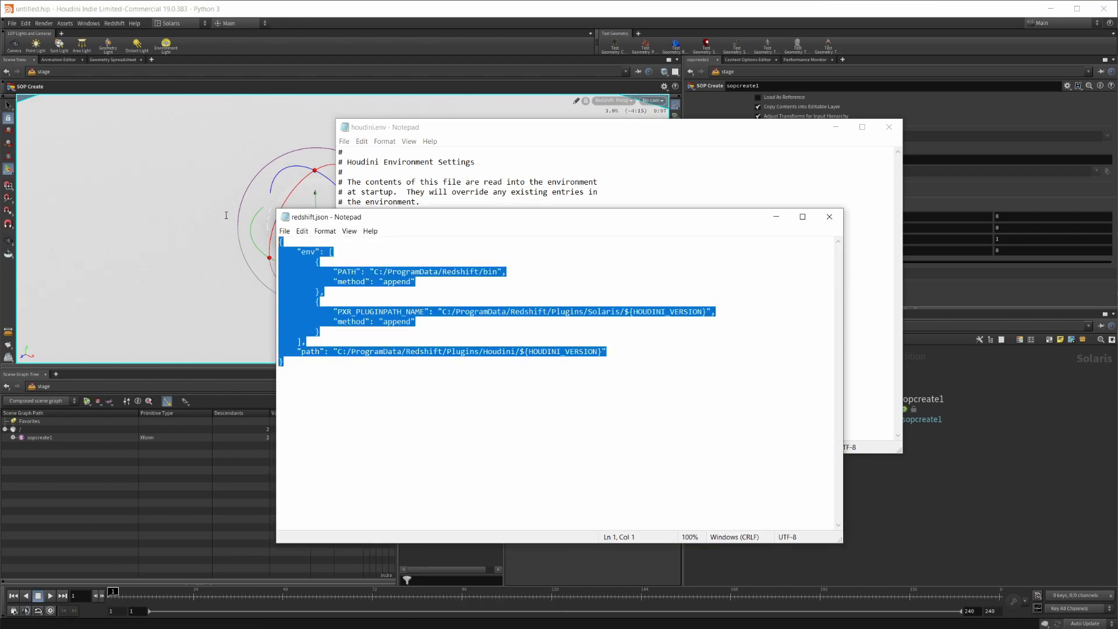
{"action": "left_click", "coordinate": [498, 403]}
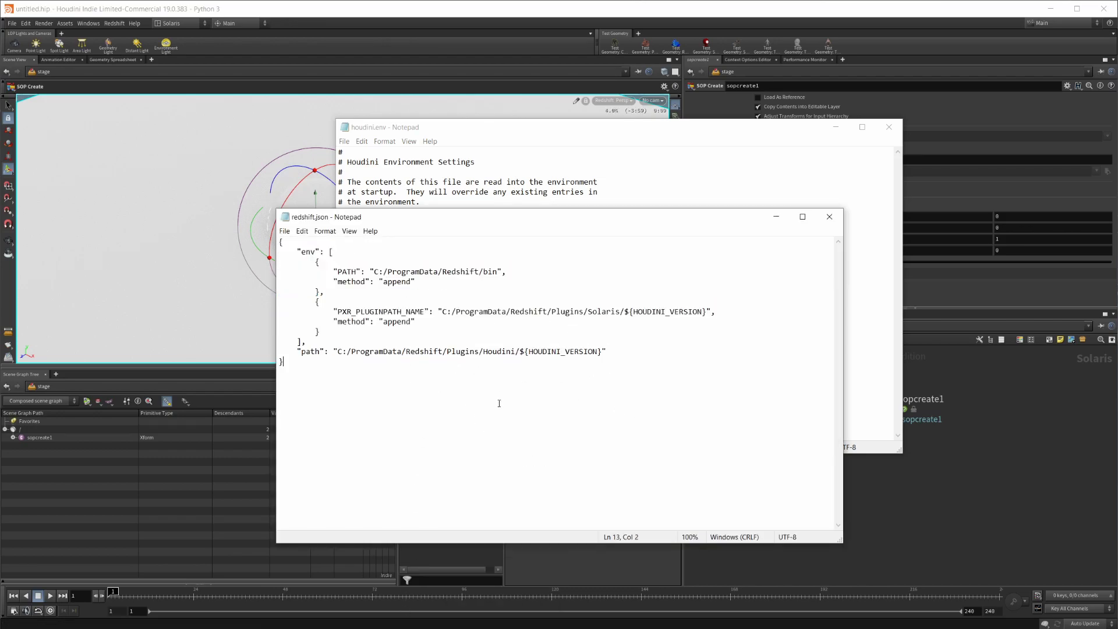
{"action": "key", "text": "ctrl+a"}
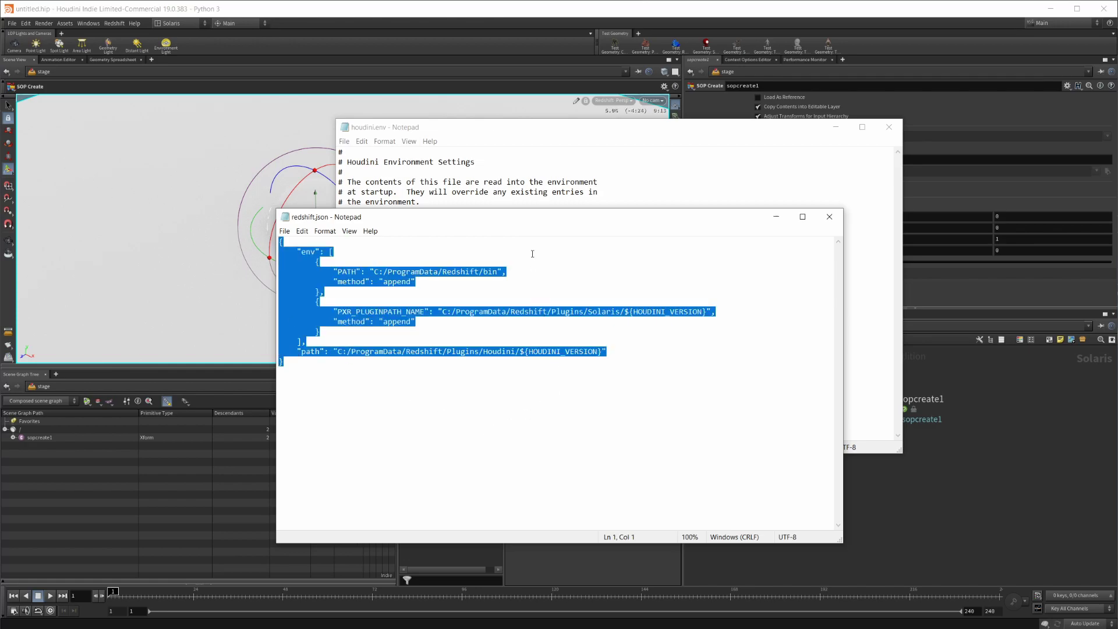
{"action": "left_click", "coordinate": [574, 387]}
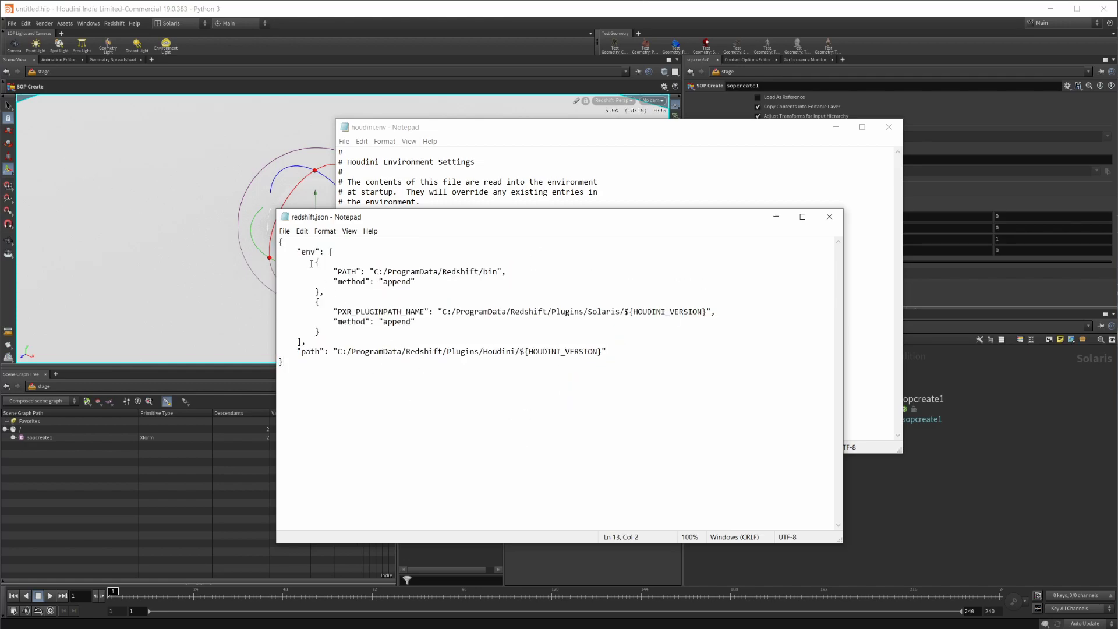